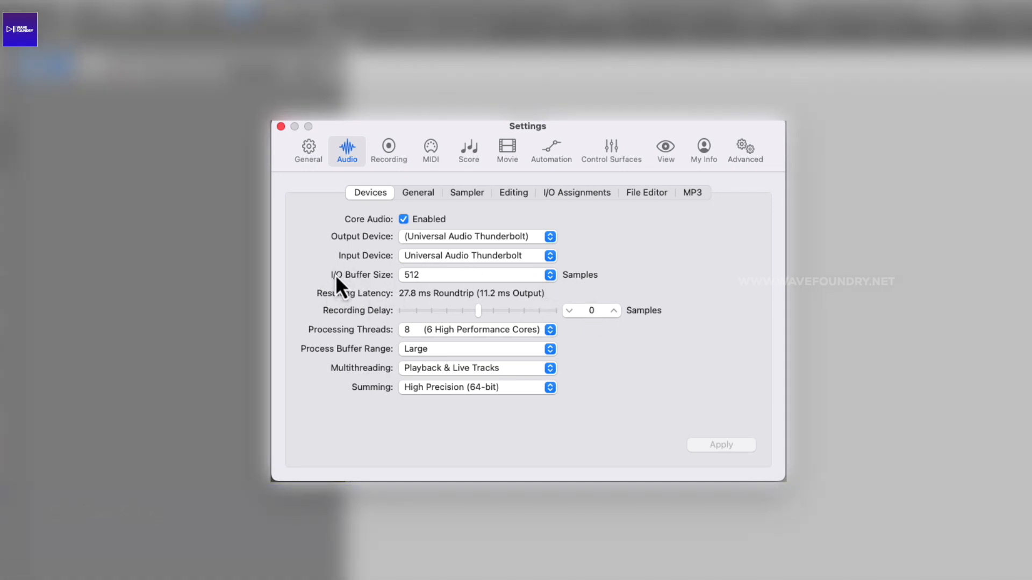
Set the audio device's I/O buffer size to 32 samples.
{"action": "left_click", "coordinate": [533, 279]}
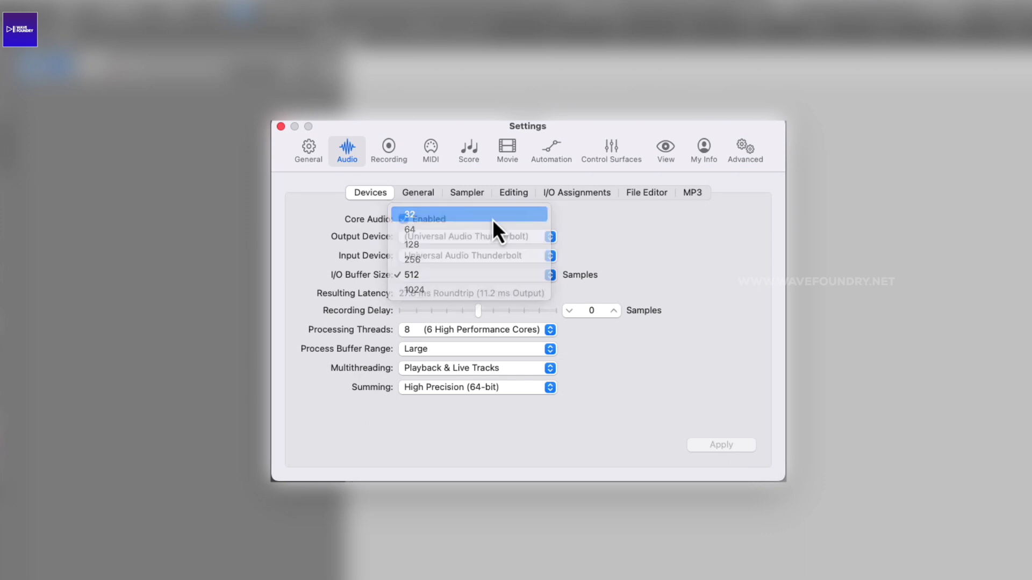
{"action": "left_click", "coordinate": [492, 215]}
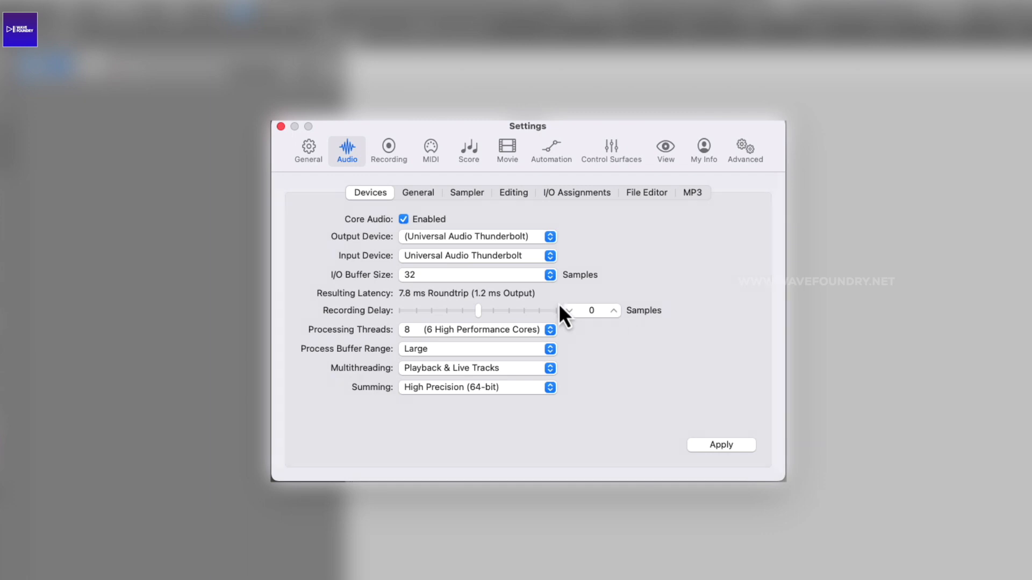
{"action": "left_click", "coordinate": [459, 278]}
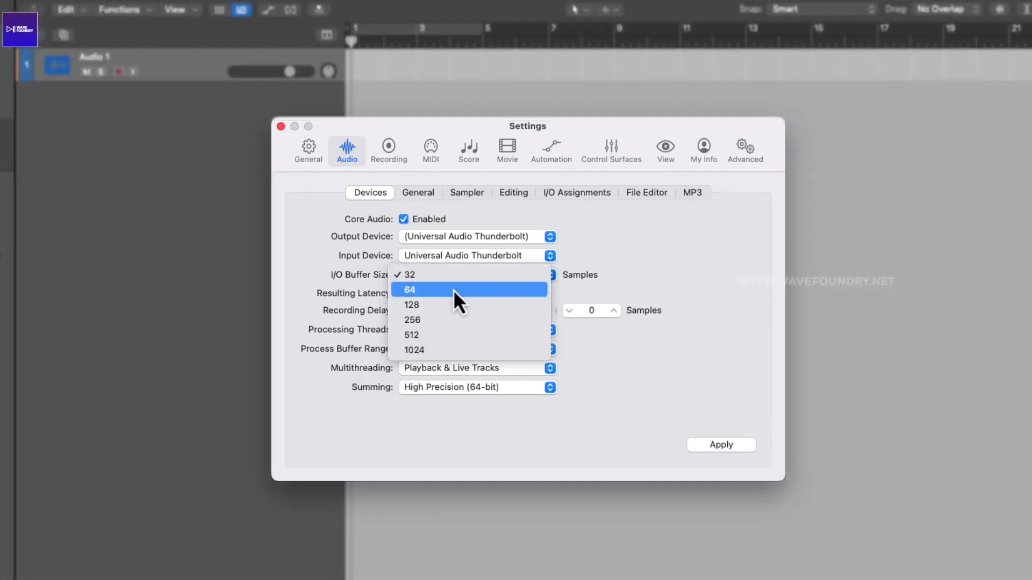
{"action": "left_click", "coordinate": [416, 275]}
In the recording settings, choose AIFF as the audio file type and keep the bit depth at 24-bit.
{"action": "left_click", "coordinate": [387, 151]}
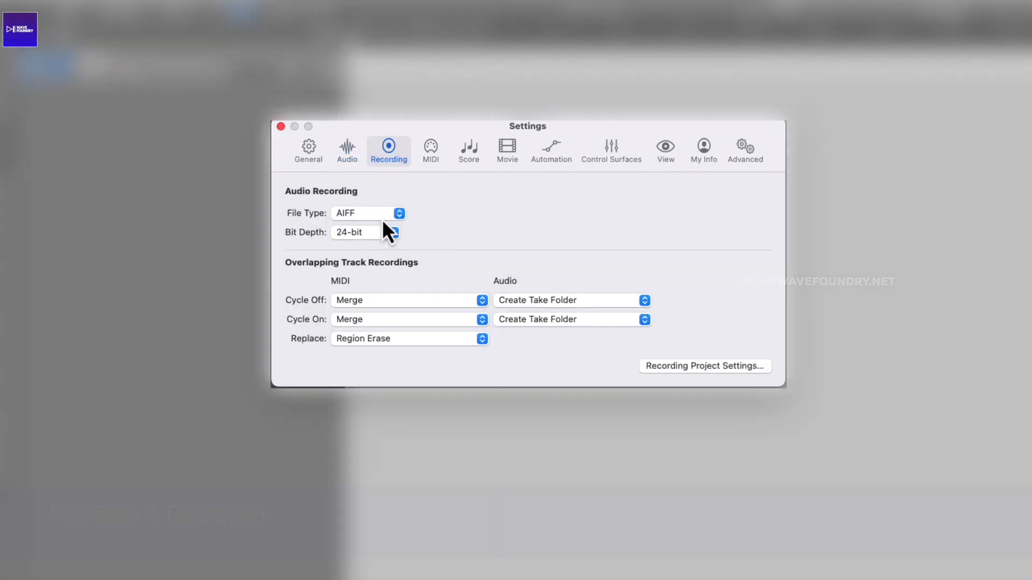
{"action": "left_click", "coordinate": [383, 217]}
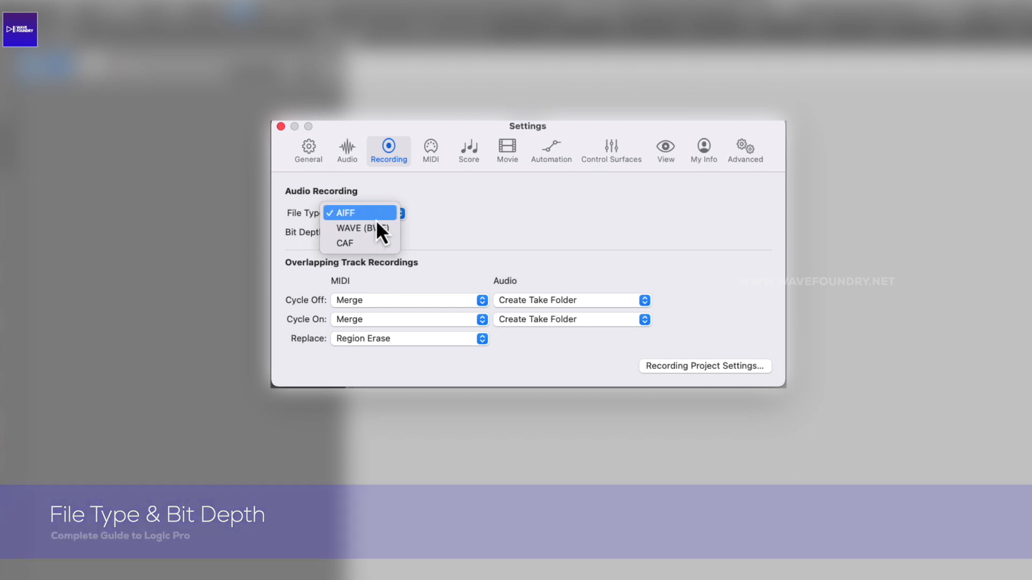
{"action": "left_click", "coordinate": [376, 216]}
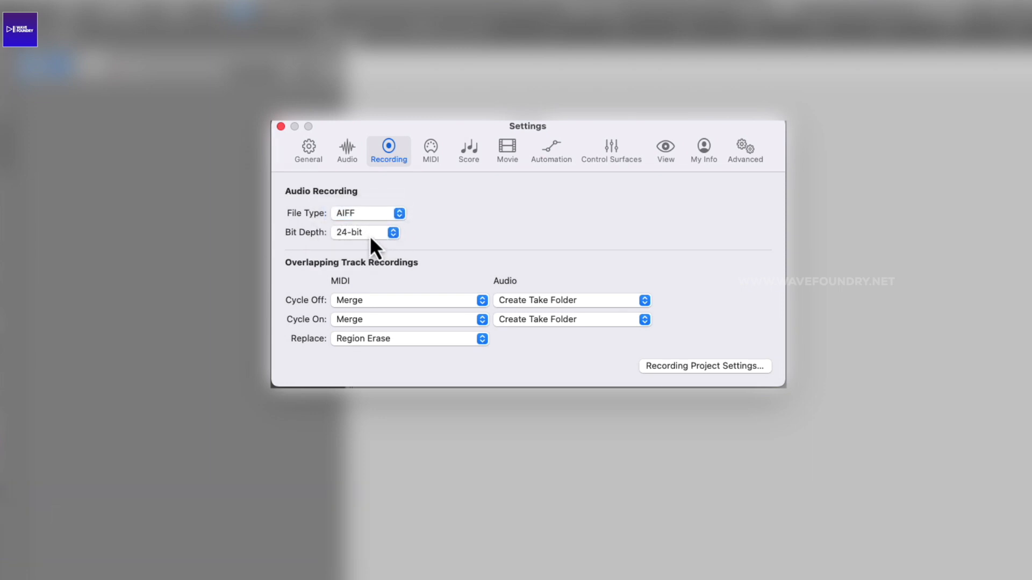
{"action": "left_click", "coordinate": [370, 245]}
{"action": "left_click", "coordinate": [370, 235]}
{"action": "left_click", "coordinate": [370, 235]}
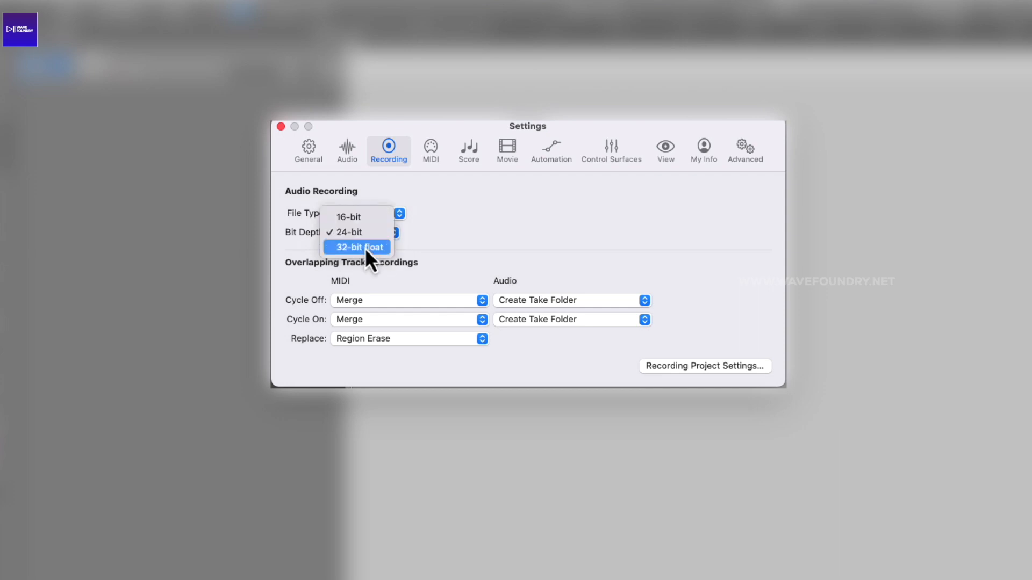
{"action": "left_click", "coordinate": [484, 243]}
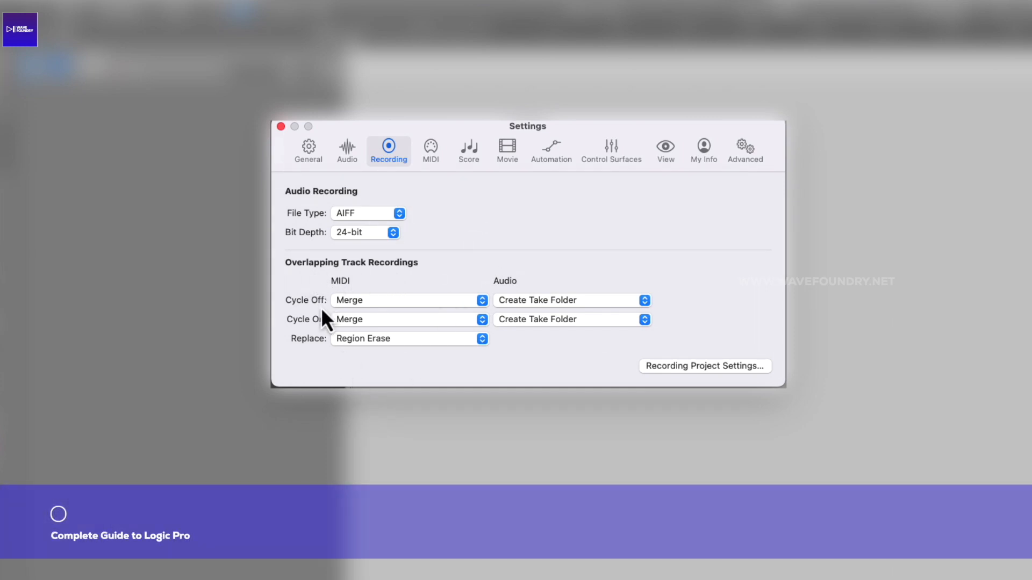
Choose Create Take Folder for overlapping audio recordings with cycle off, and close the settings.
{"action": "left_click", "coordinate": [524, 302]}
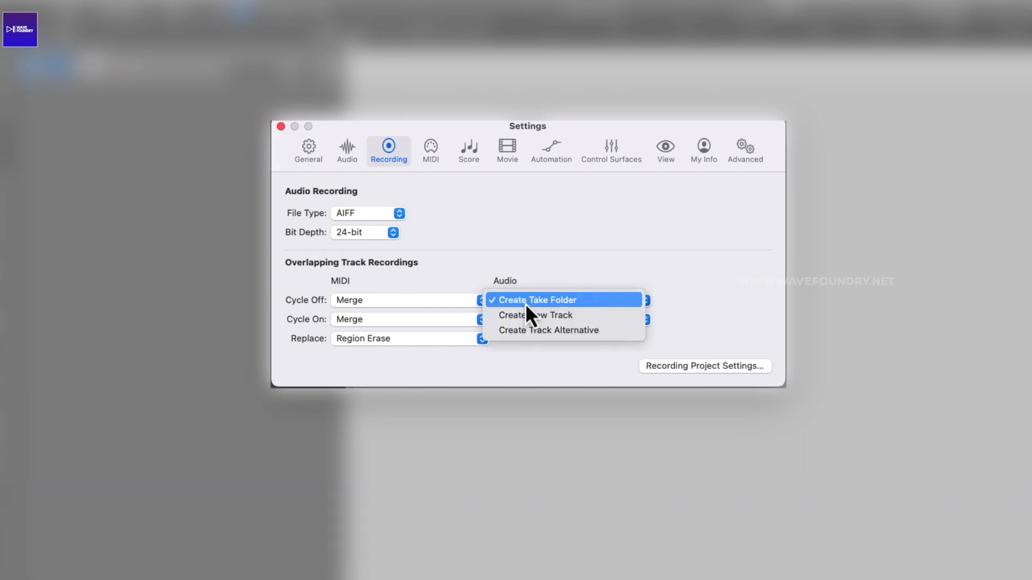
{"action": "left_click", "coordinate": [525, 303]}
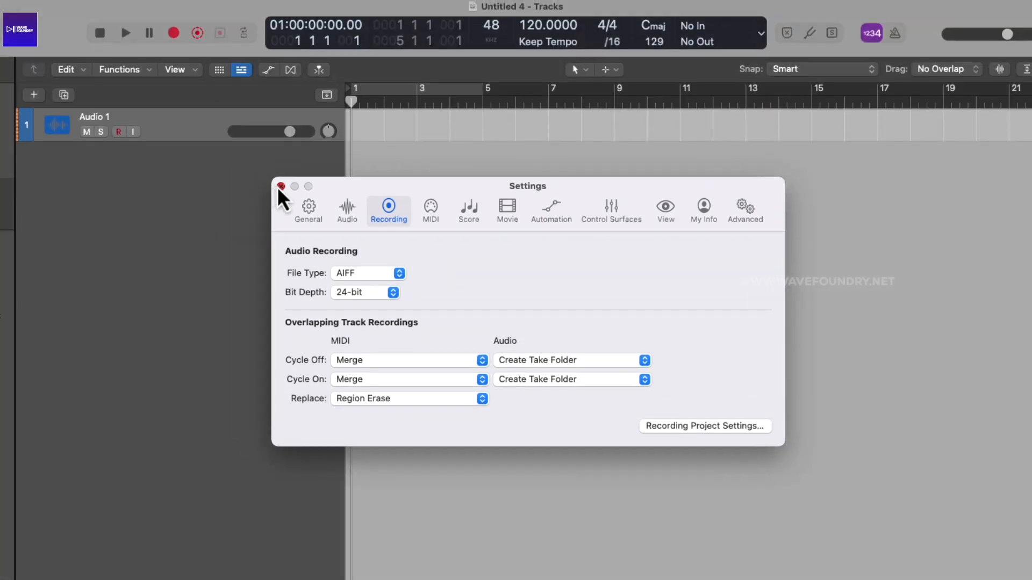
{"action": "left_click", "coordinate": [280, 186]}
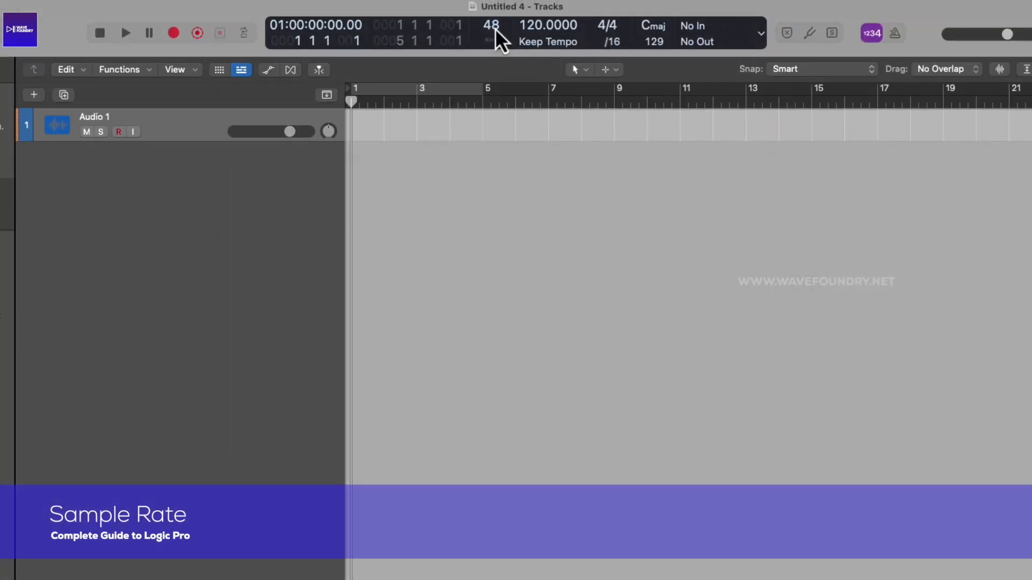
Set the project's sample rate to 44.1 kHz.
{"action": "left_click", "coordinate": [495, 30]}
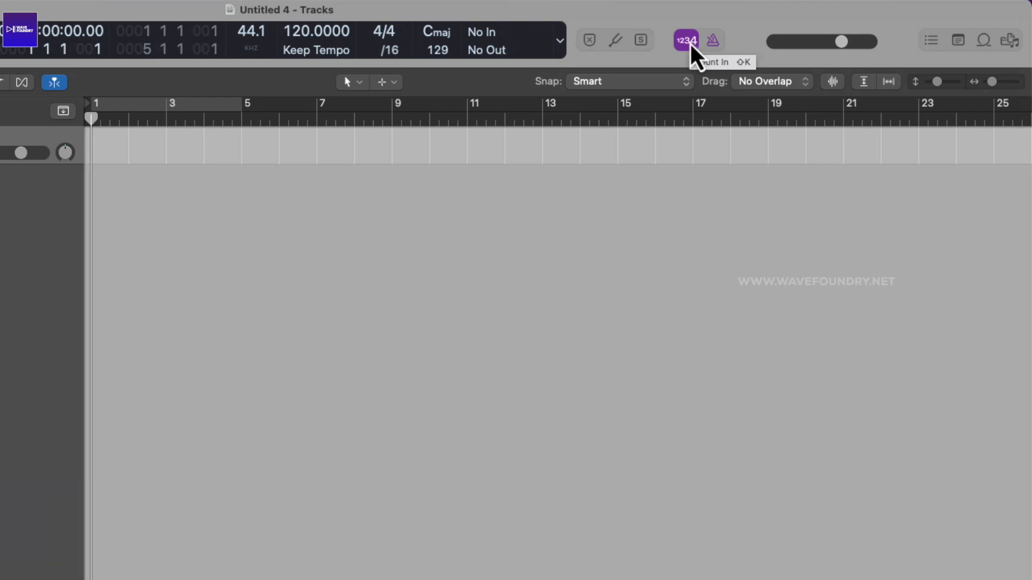
Review the available count-in lengths, and turn on the metronome and bring up its options.
{"action": "right_click", "coordinate": [693, 53]}
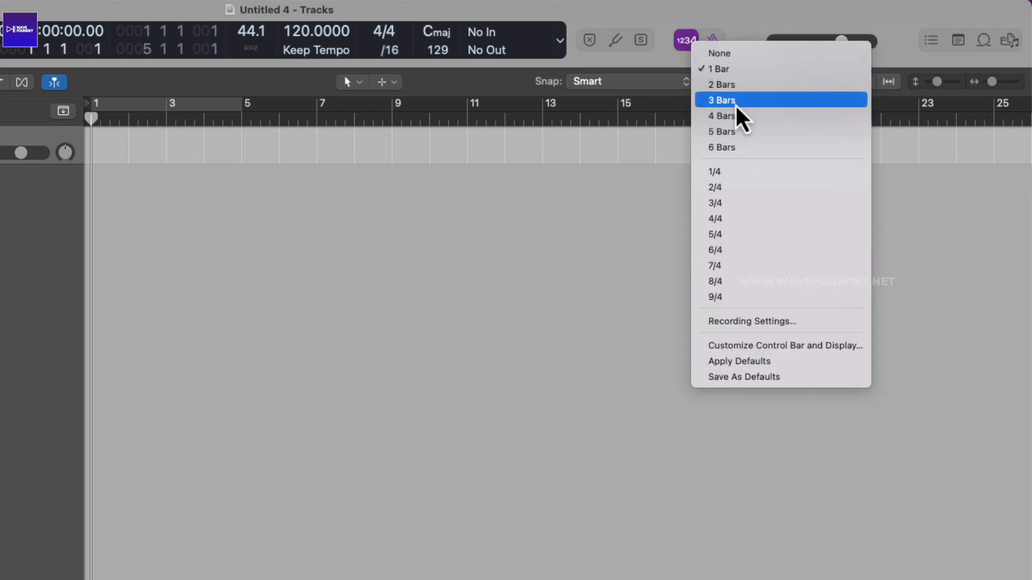
{"action": "left_click", "coordinate": [622, 138]}
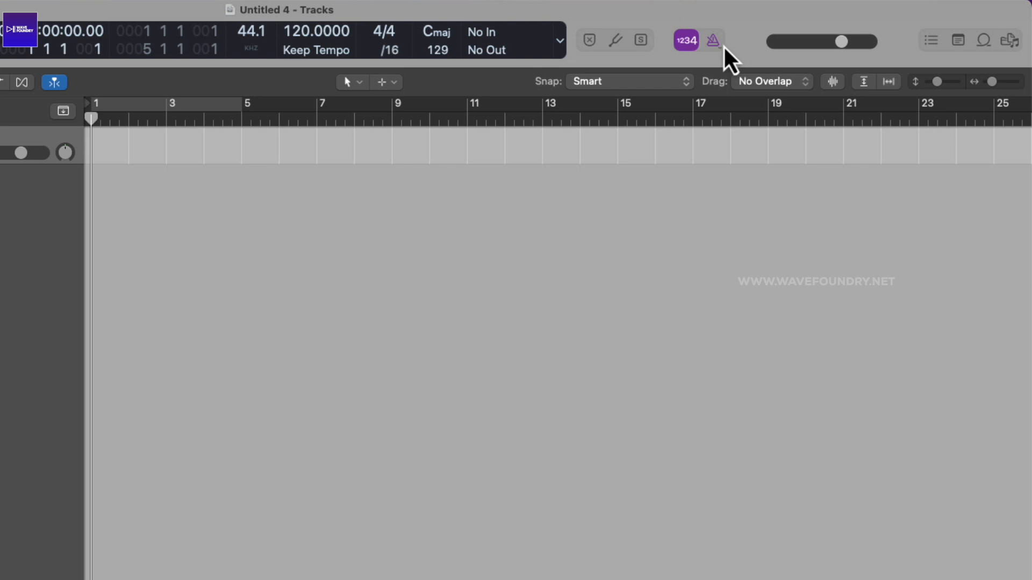
{"action": "left_click", "coordinate": [719, 47]}
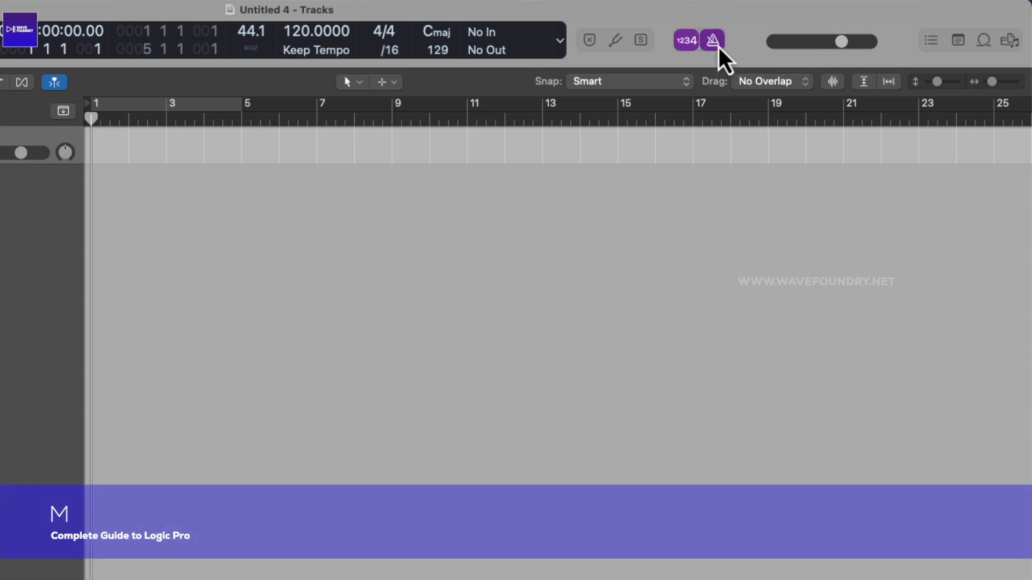
{"action": "right_click", "coordinate": [719, 48]}
{"action": "left_click", "coordinate": [755, 68]}
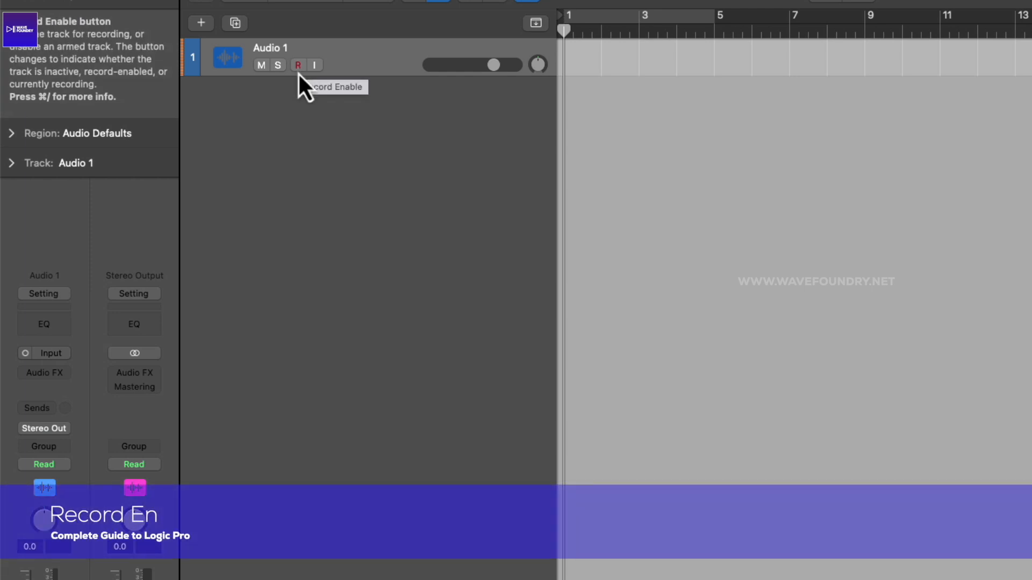
Try to record-enable the Audio 1 track, and assign Input 1 as its input.
{"action": "left_click", "coordinate": [298, 67]}
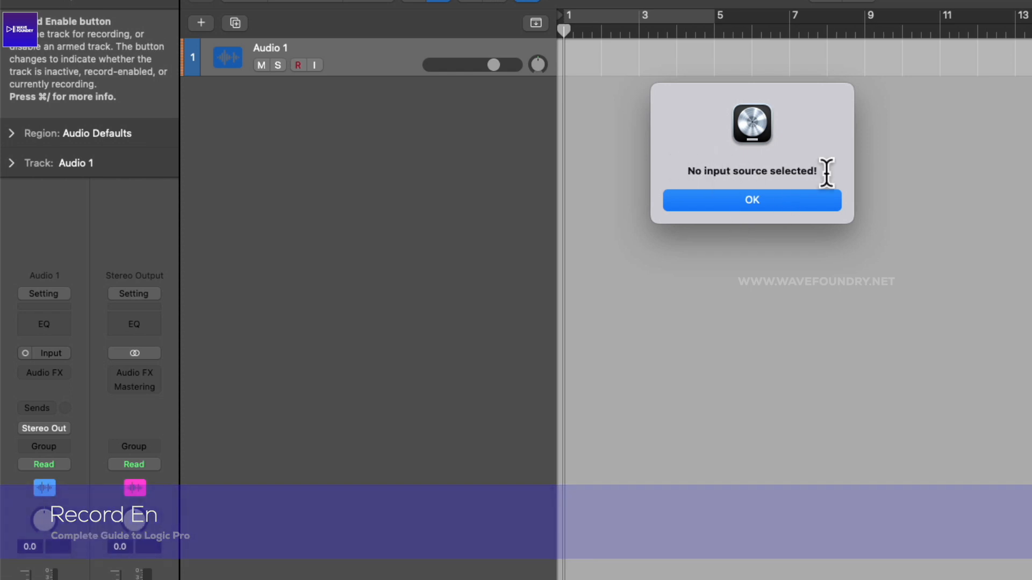
{"action": "left_click", "coordinate": [766, 203]}
{"action": "left_click", "coordinate": [51, 353]}
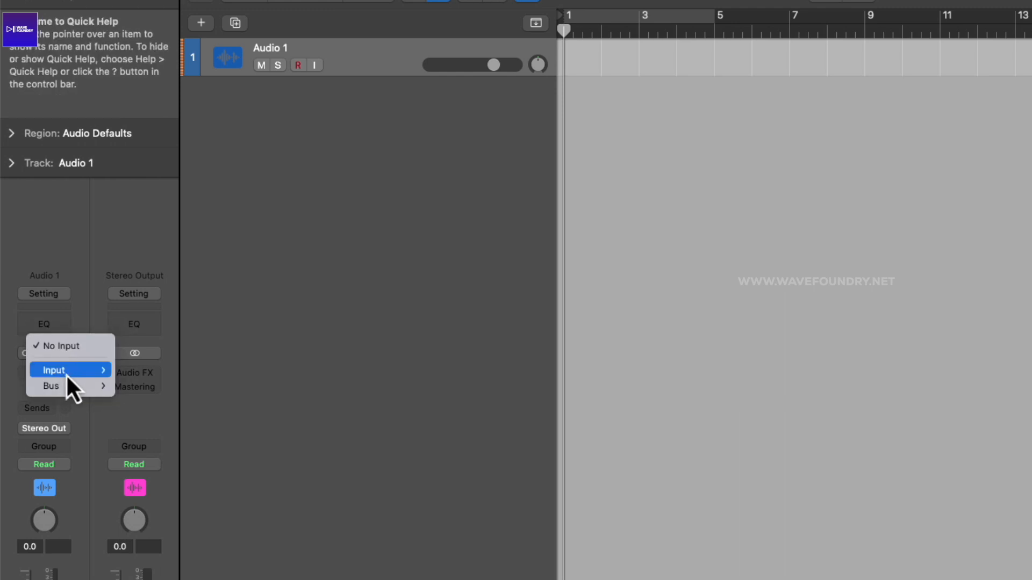
{"action": "mouse_move", "coordinate": [65, 370]}
{"action": "left_click", "coordinate": [351, 279]}
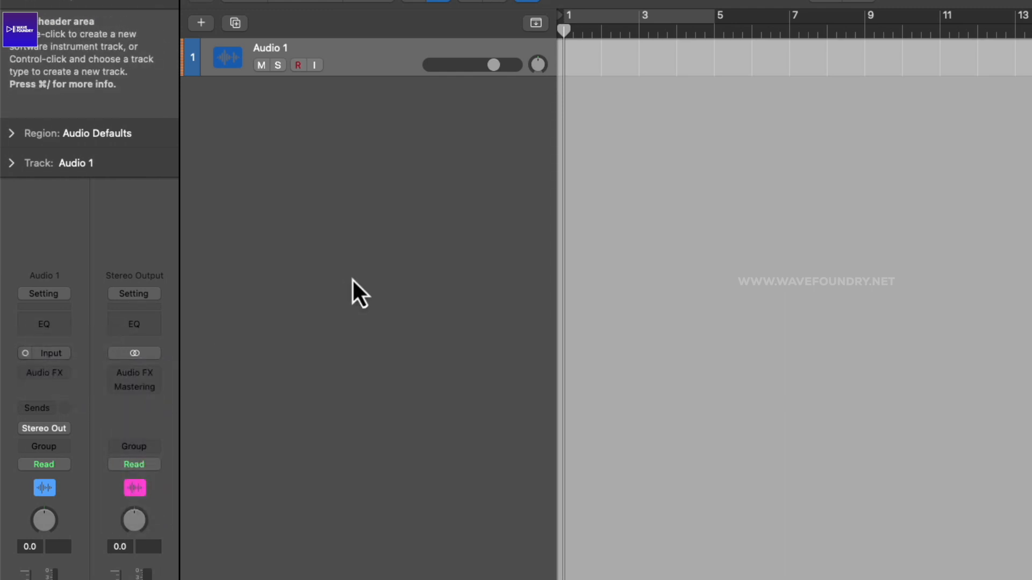
{"action": "left_click", "coordinate": [59, 353]}
{"action": "mouse_move", "coordinate": [63, 372]}
{"action": "left_click", "coordinate": [153, 371]}
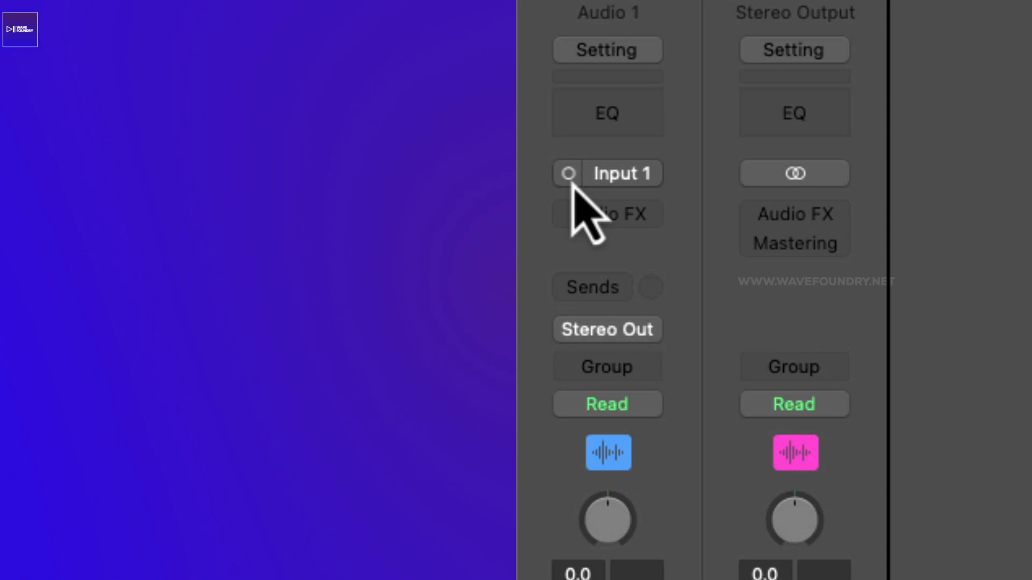
Switch Audio 1's input format to stereo, choose Input 1-2, and return the format to mono.
{"action": "left_click", "coordinate": [570, 180]}
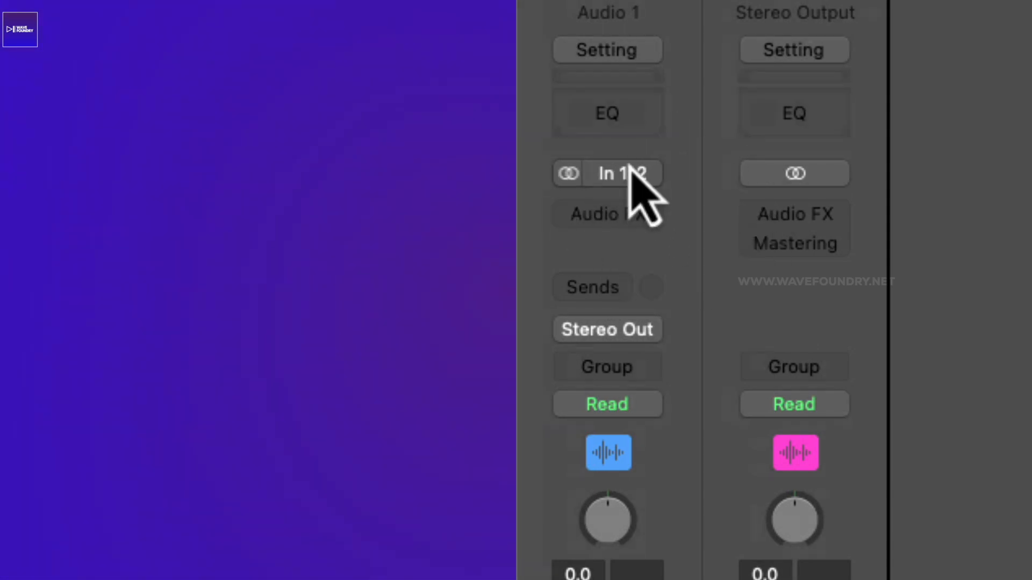
{"action": "left_click", "coordinate": [642, 181]}
{"action": "mouse_move", "coordinate": [666, 277]}
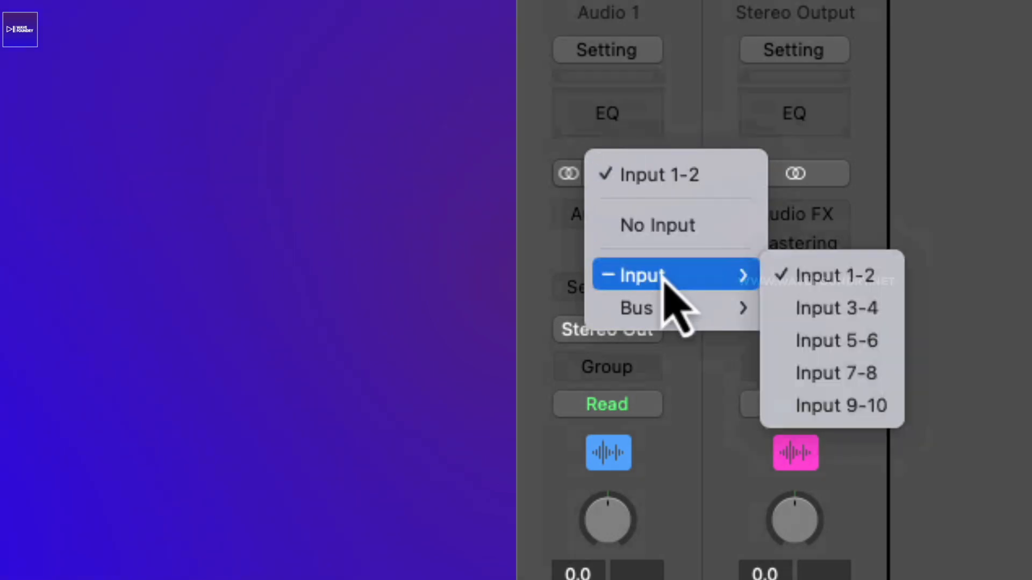
{"action": "left_click", "coordinate": [814, 280]}
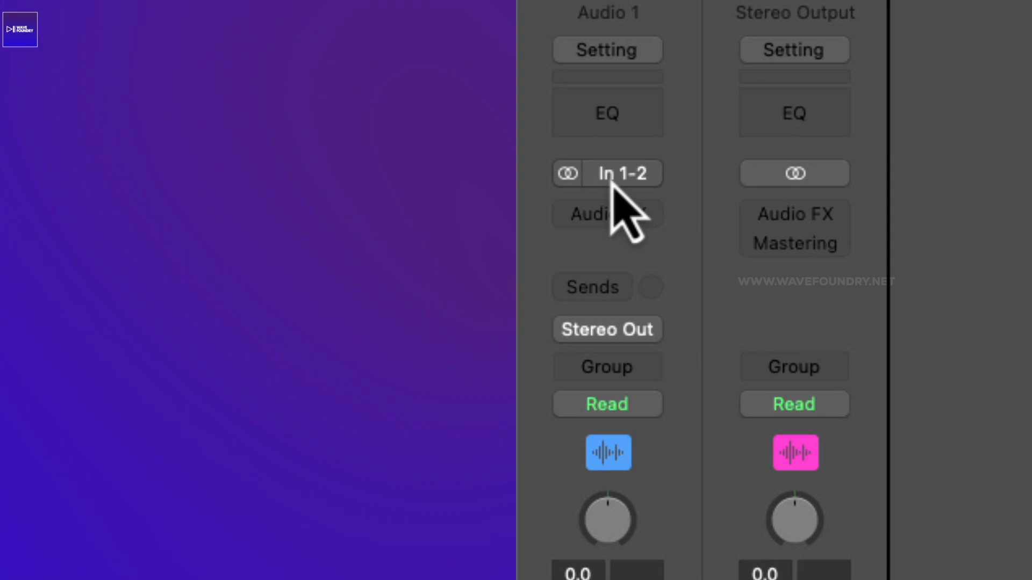
{"action": "left_click", "coordinate": [568, 179]}
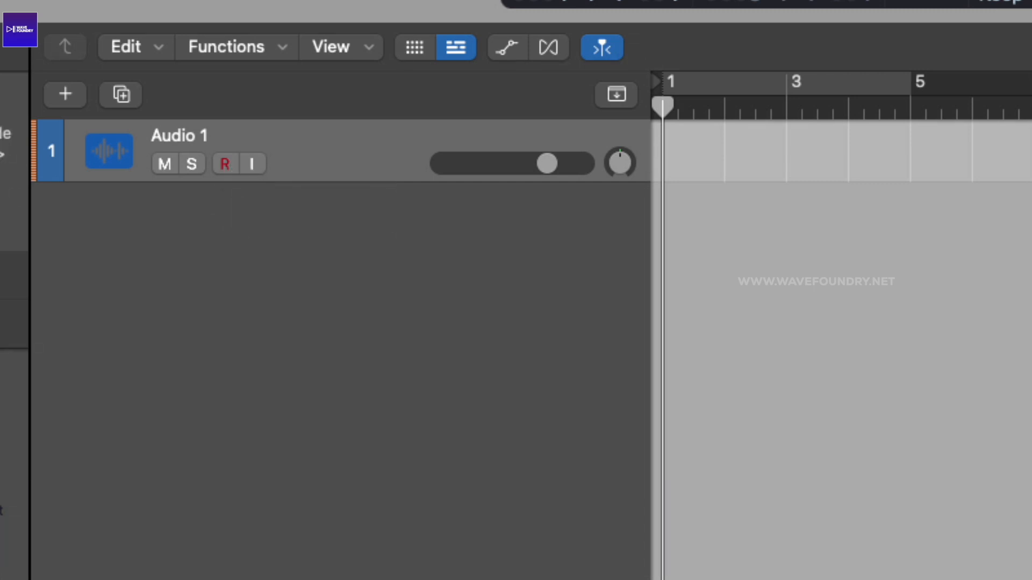
Enable input monitoring on Audio 1 and assign Input 1 while the track is muted.
{"action": "left_click", "coordinate": [252, 164]}
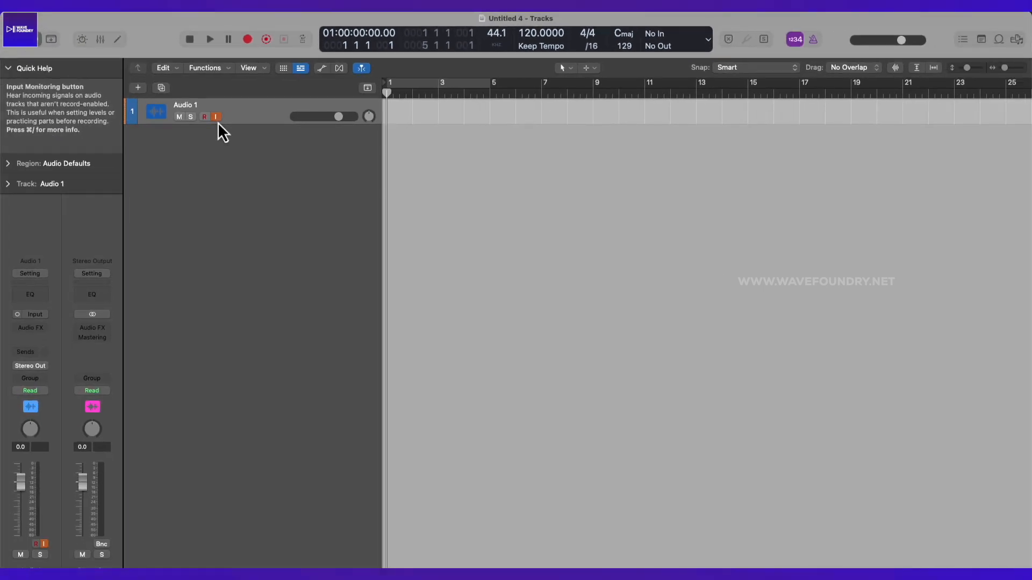
{"action": "key", "text": "ctrl+m"}
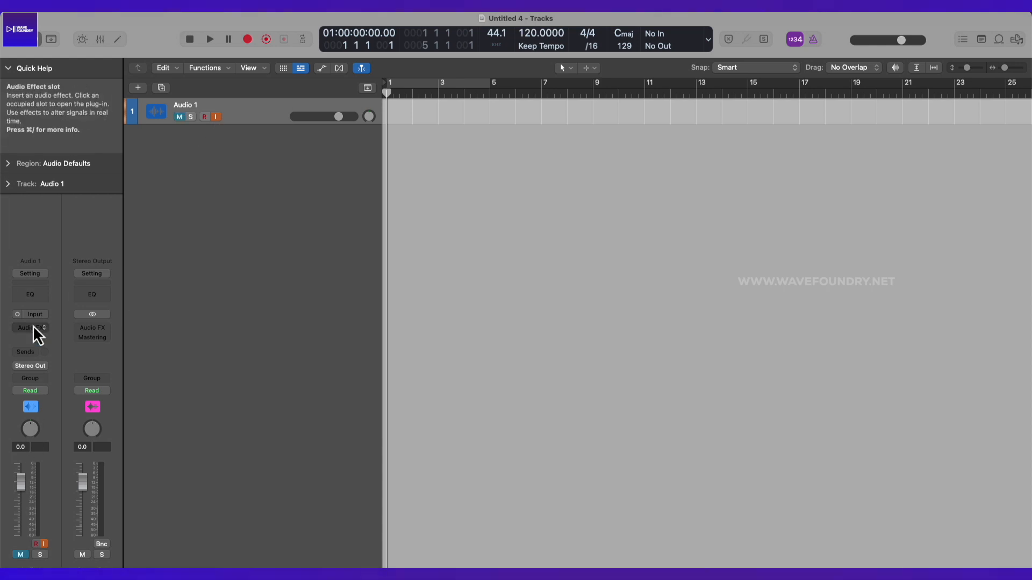
{"action": "left_click", "coordinate": [41, 318]}
{"action": "mouse_move", "coordinate": [41, 328]}
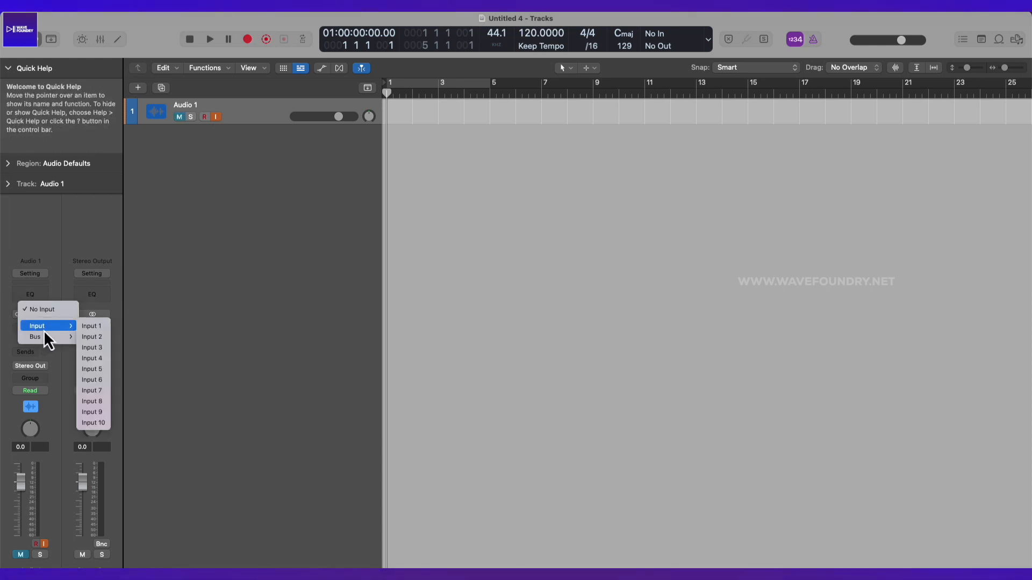
{"action": "left_click", "coordinate": [91, 326]}
Unmute Audio 1 to check the incoming signal level, and reset its peak level display.
{"action": "left_click", "coordinate": [19, 555]}
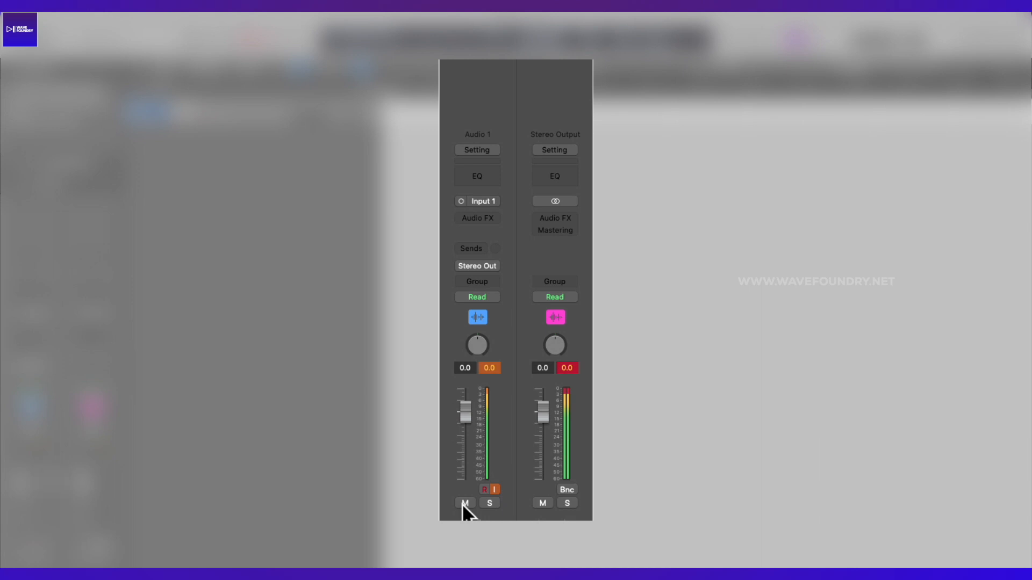
{"action": "left_click", "coordinate": [464, 503]}
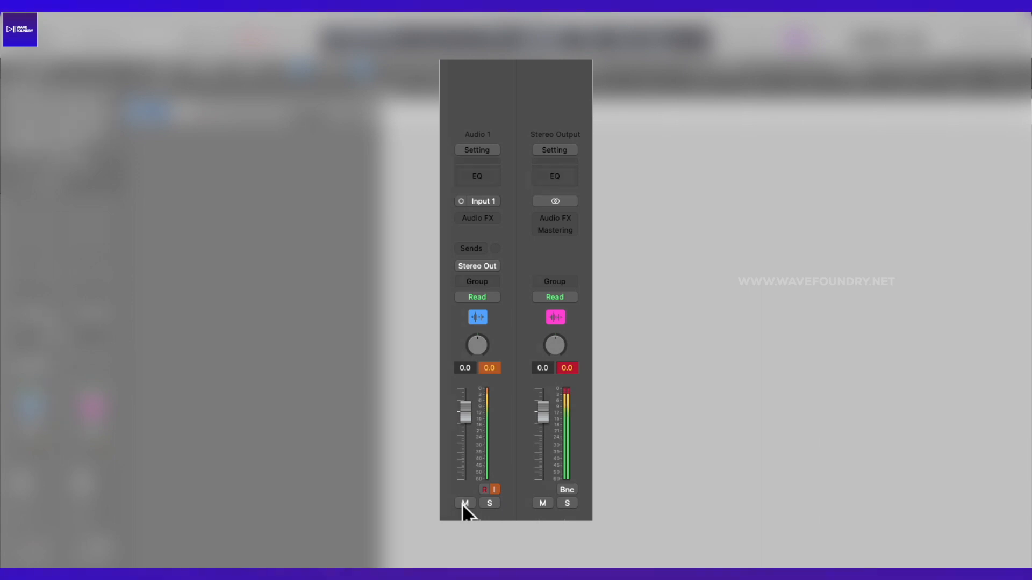
{"action": "left_click", "coordinate": [465, 503]}
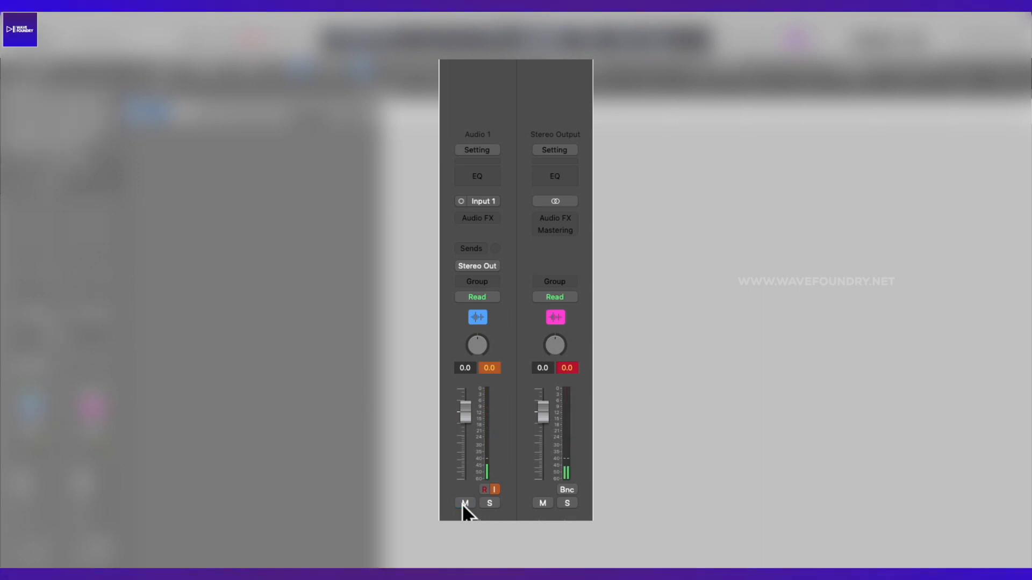
{"action": "left_click", "coordinate": [492, 367]}
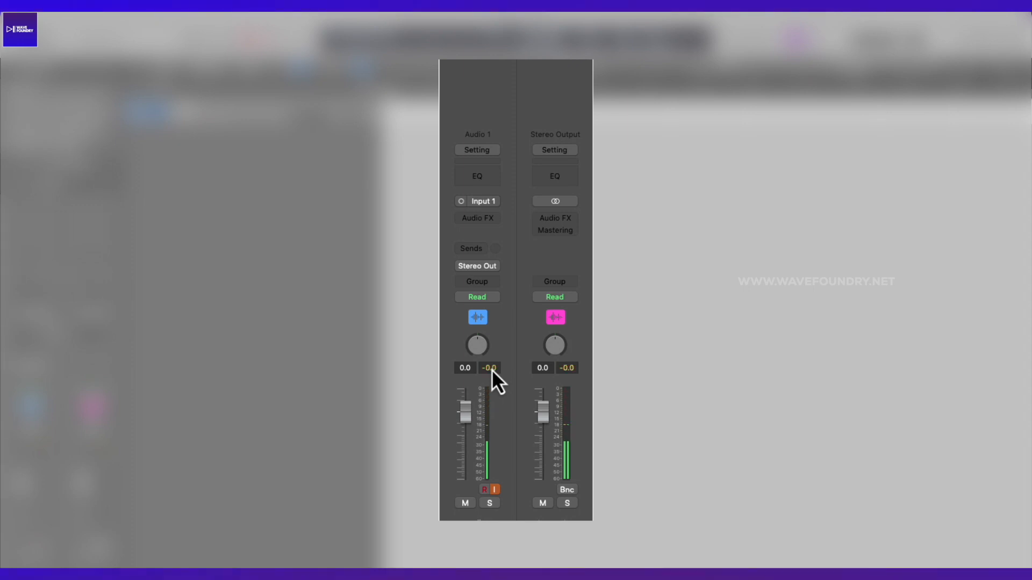
{"action": "left_click", "coordinate": [465, 503]}
{"action": "left_click", "coordinate": [465, 503]}
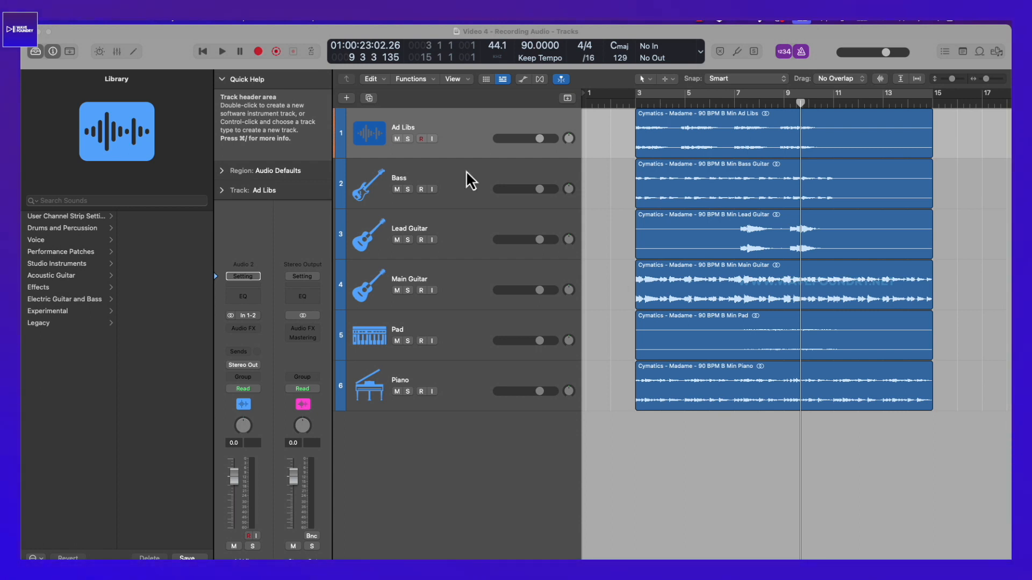
Create one Mic or Line audio track with Input 1 as its input and Output 1 + 2 as its output.
{"action": "left_click", "coordinate": [347, 98]}
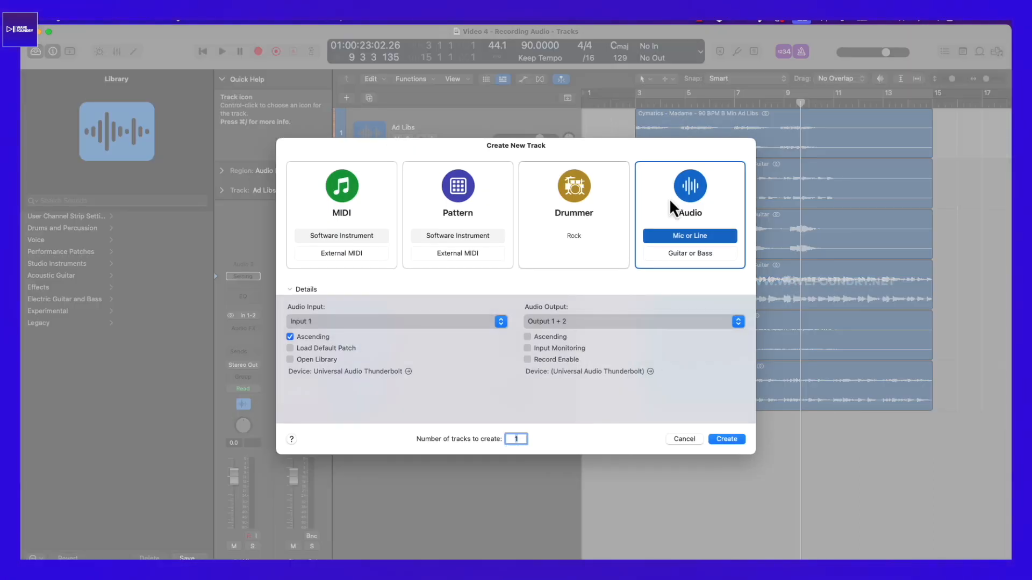
{"action": "left_click", "coordinate": [373, 325]}
{"action": "left_click", "coordinate": [372, 323]}
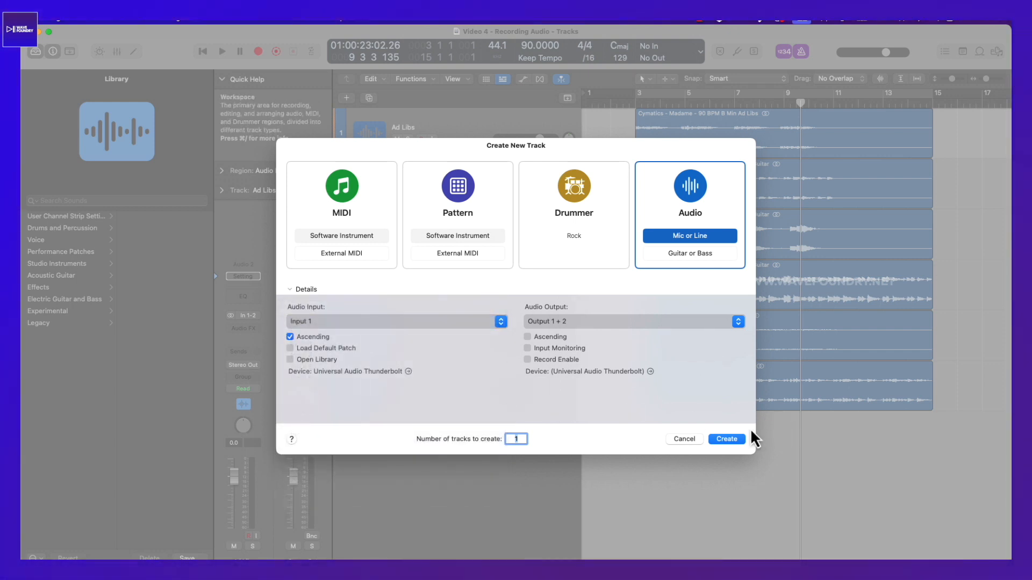
{"action": "left_click", "coordinate": [730, 441]}
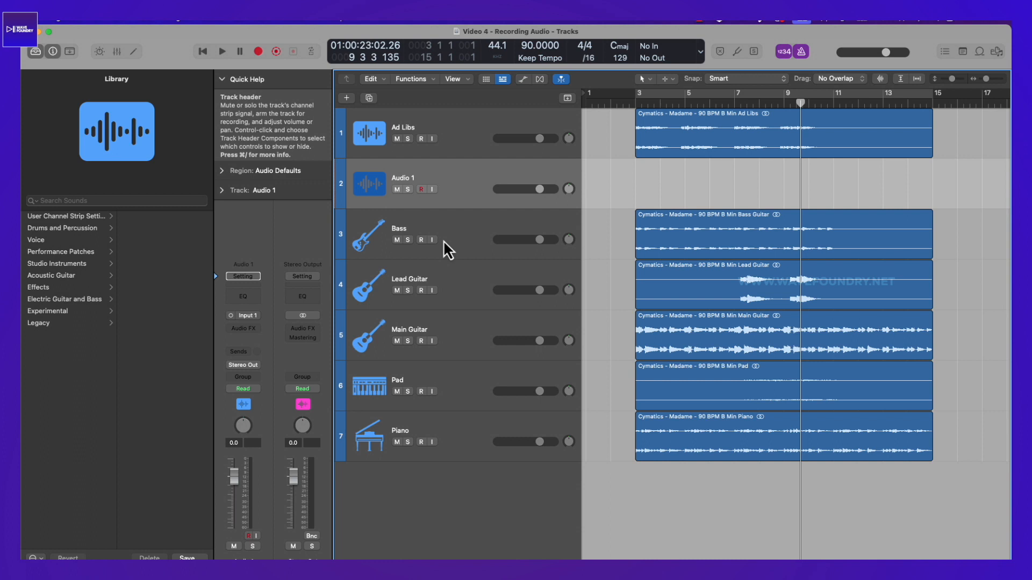
Turn on input monitoring for Audio 1 and move the track below Bass.
{"action": "left_click", "coordinate": [432, 191]}
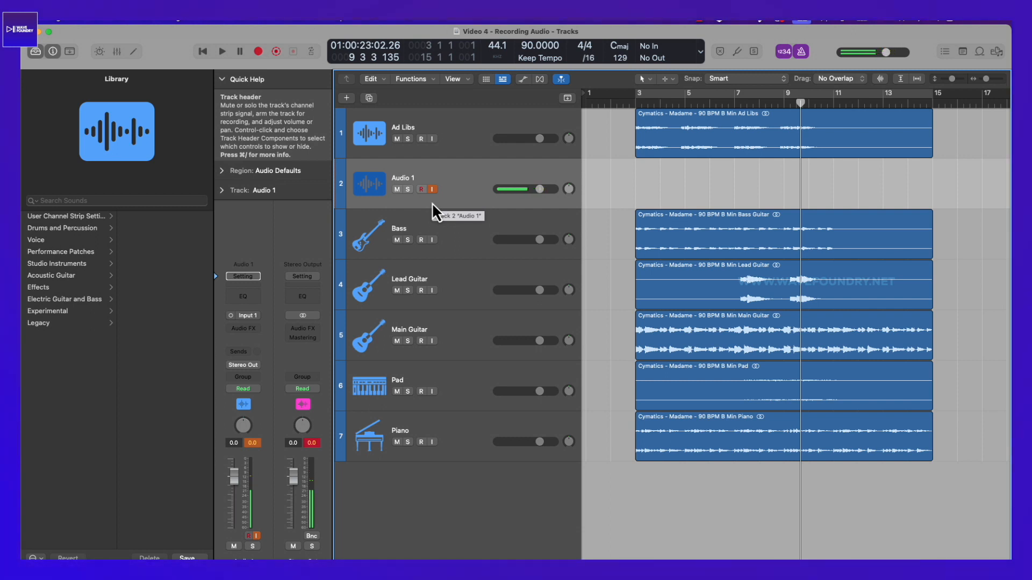
{"action": "left_click_drag", "start_coordinate": [431, 203], "coordinate": [438, 243]}
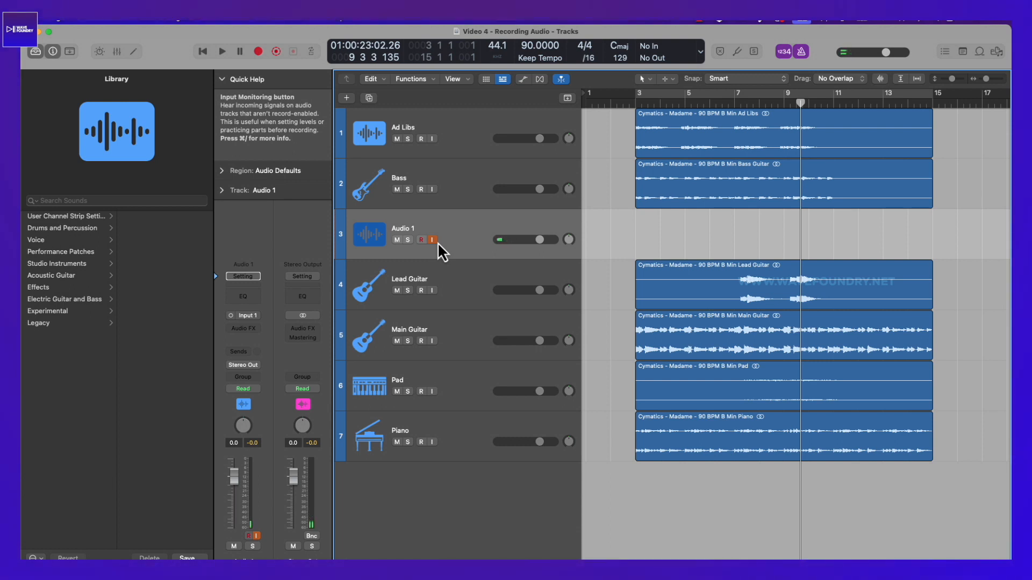
Record a test take on Audio 1 from bar 3 to about bar 11, and delete the recorded region.
{"action": "left_click", "coordinate": [635, 102]}
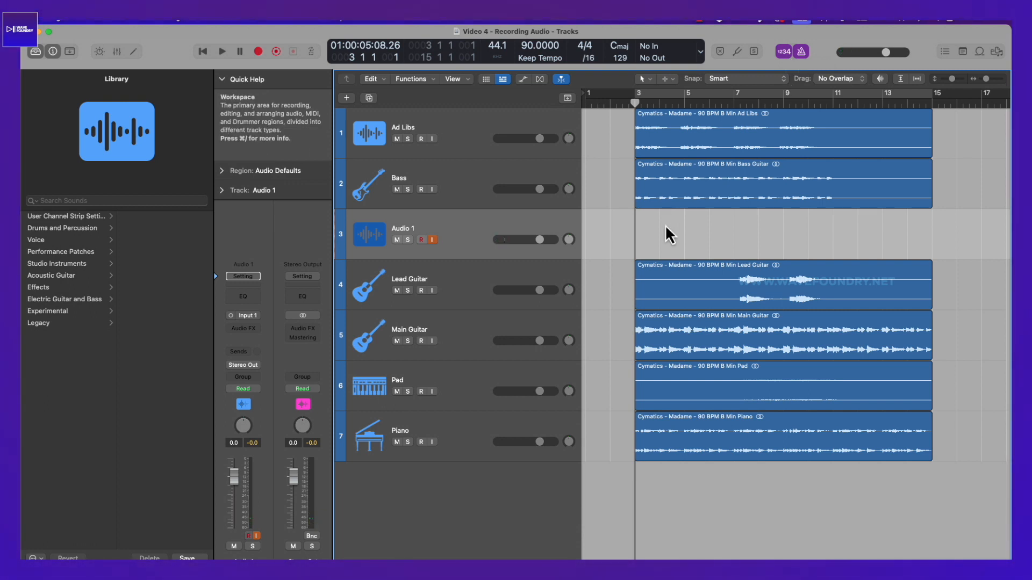
{"action": "key", "text": "r"}
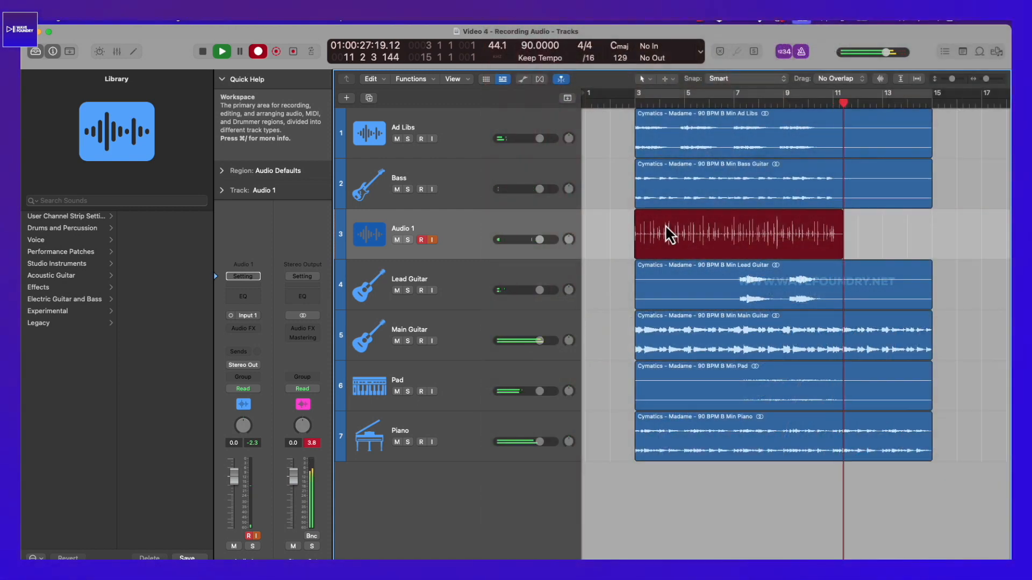
{"action": "key", "text": "space"}
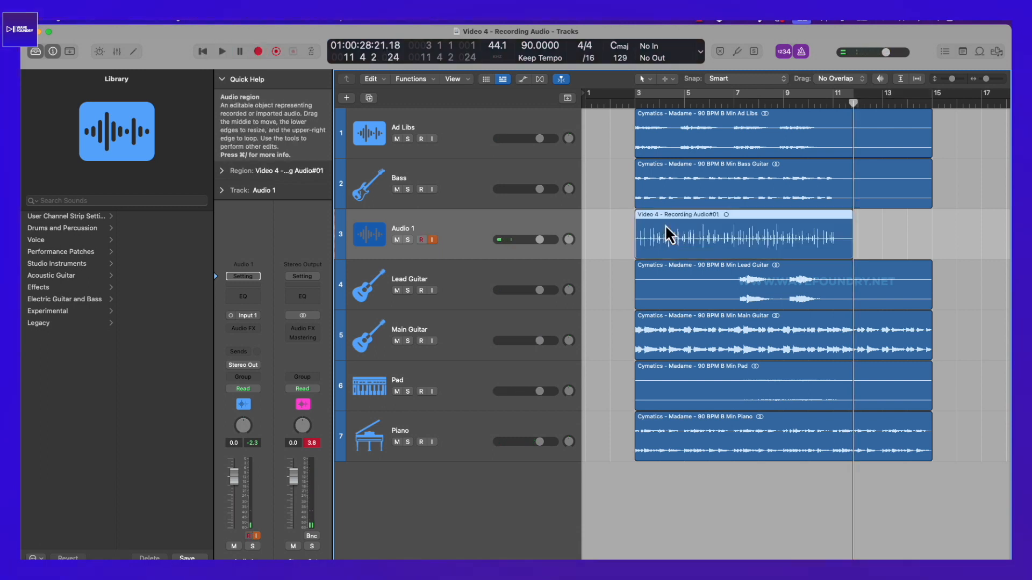
{"action": "key", "text": "Delete"}
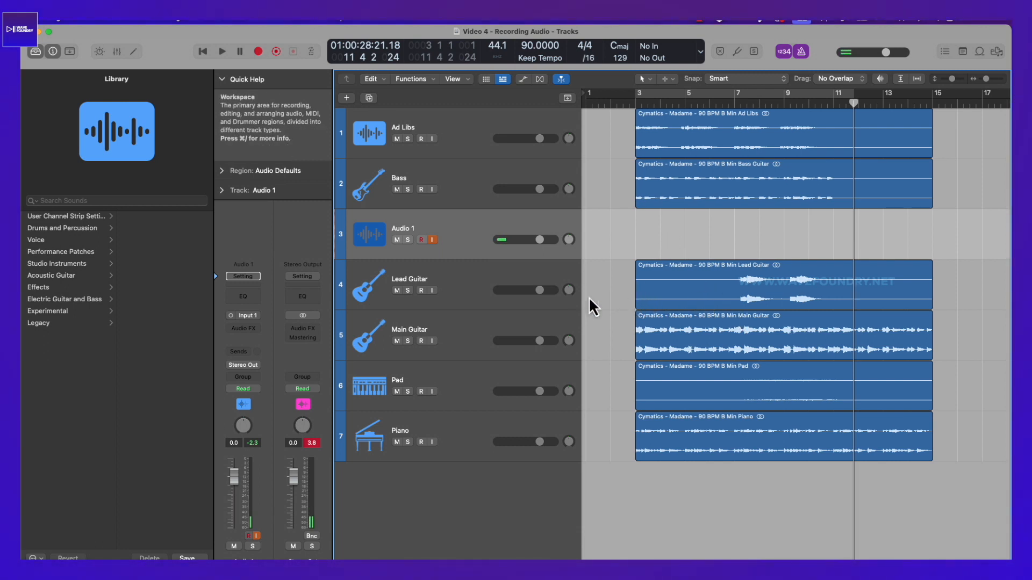
Lower the Ad Libs and Bass faders together to -5.6 dB in the mixer.
{"action": "left_click", "coordinate": [116, 51]}
{"action": "left_click", "coordinate": [395, 442]}
{"action": "left_click", "coordinate": [428, 471], "text": "shift"}
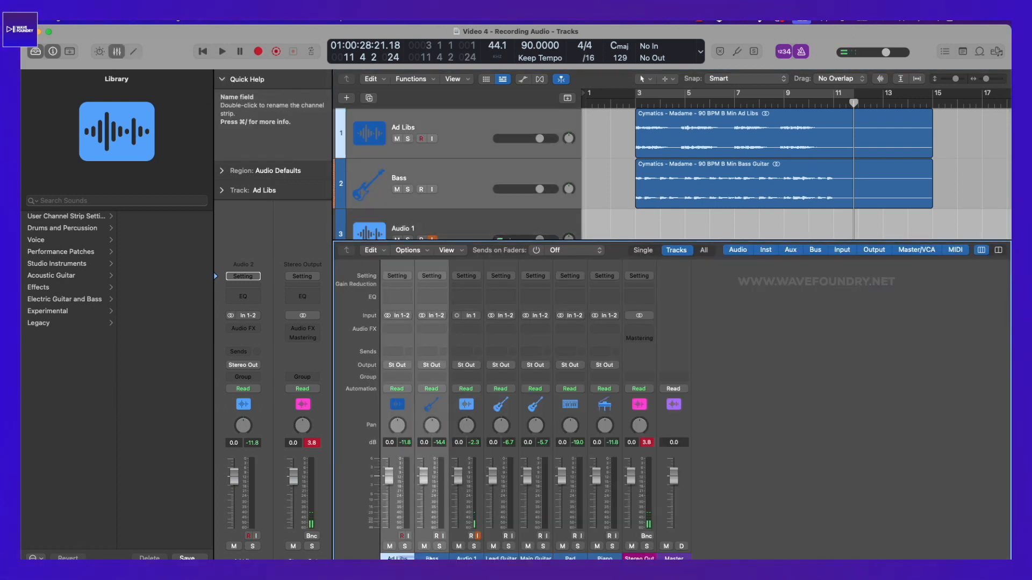
{"action": "left_click_drag", "start_coordinate": [424, 475], "coordinate": [425, 493]}
Lower the Lead Guitar, Main Guitar, Pad and Piano faders together to -7.0 dB, and hide the mixer.
{"action": "left_click_drag", "start_coordinate": [604, 558], "coordinate": [501, 558]}
{"action": "left_click_drag", "start_coordinate": [490, 476], "coordinate": [490, 527]}
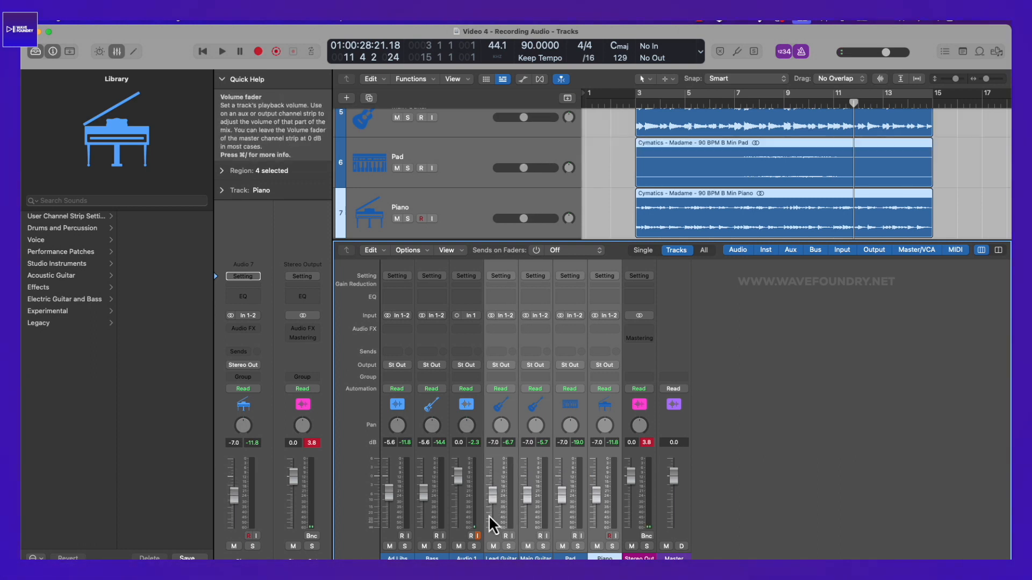
{"action": "scroll", "coordinate": [515, 214], "scroll_direction": "down", "scroll_amount": 2}
{"action": "key", "text": "x"}
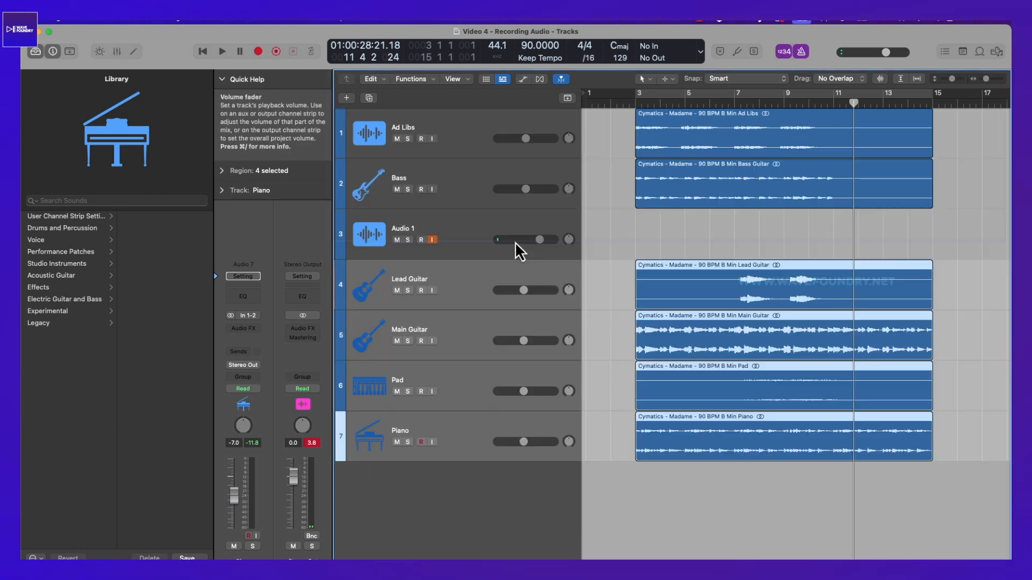
Rename the Audio 1 track as Bongo and record a first take on it from bar 3 to past bar 15.
{"action": "left_click", "coordinate": [479, 239]}
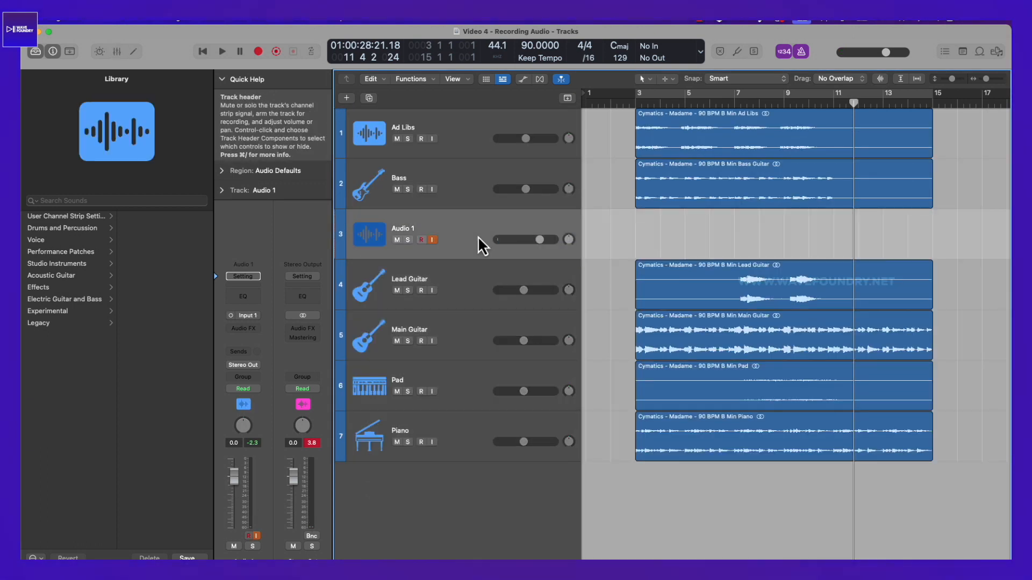
{"action": "double_click", "coordinate": [408, 228]}
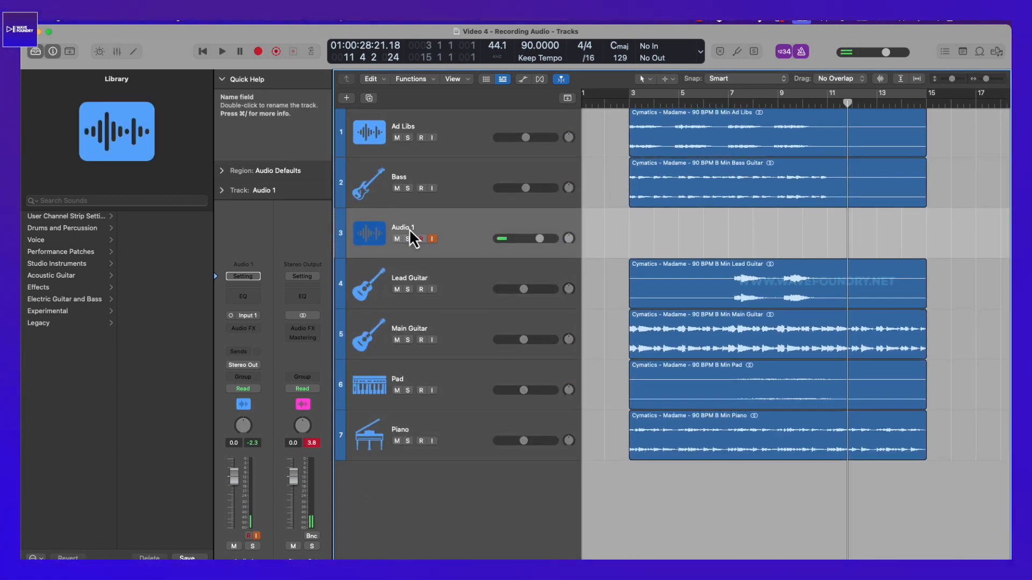
{"action": "type", "text": "Bongo"}
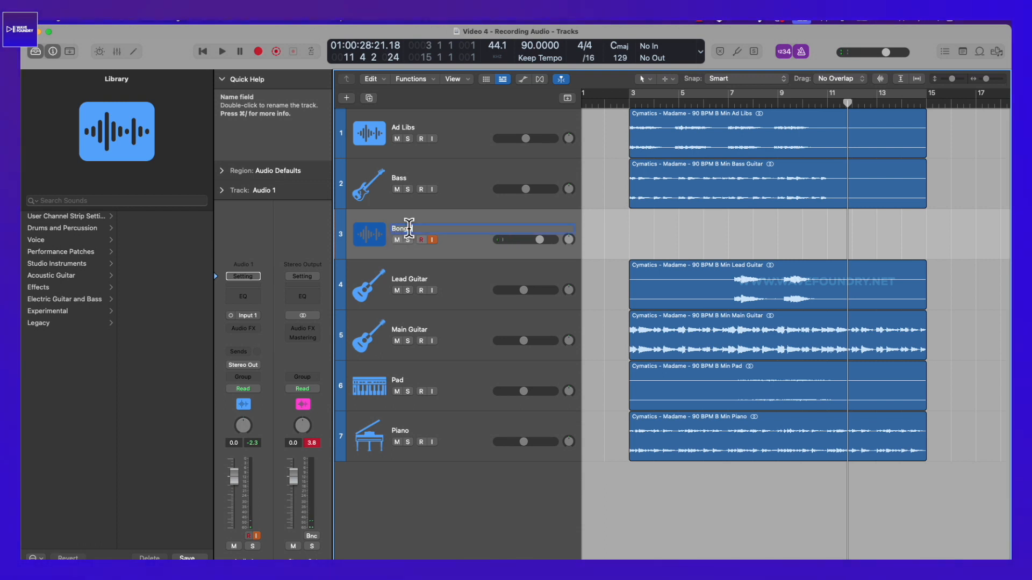
{"action": "key", "text": "Return"}
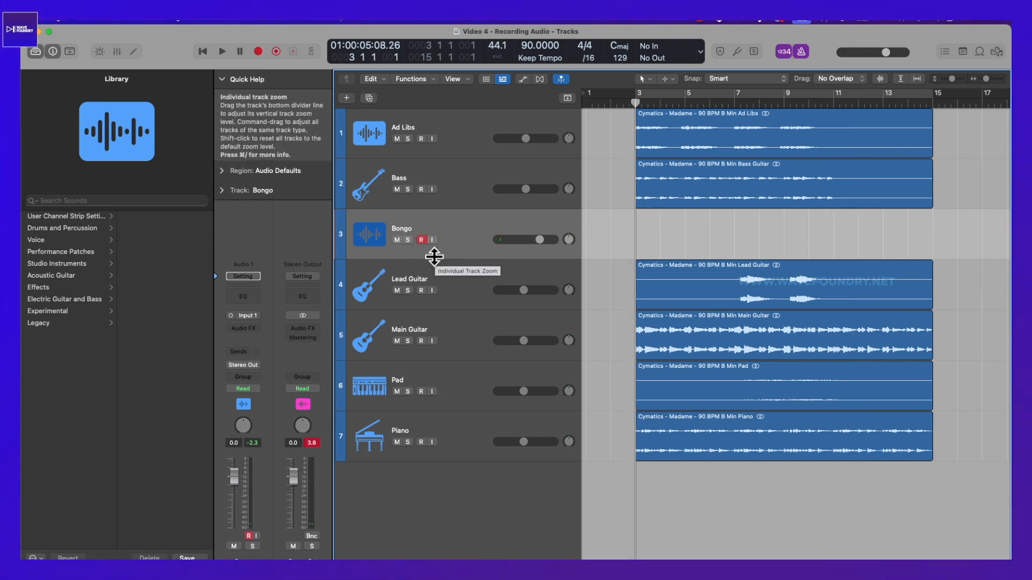
{"action": "key", "text": "r"}
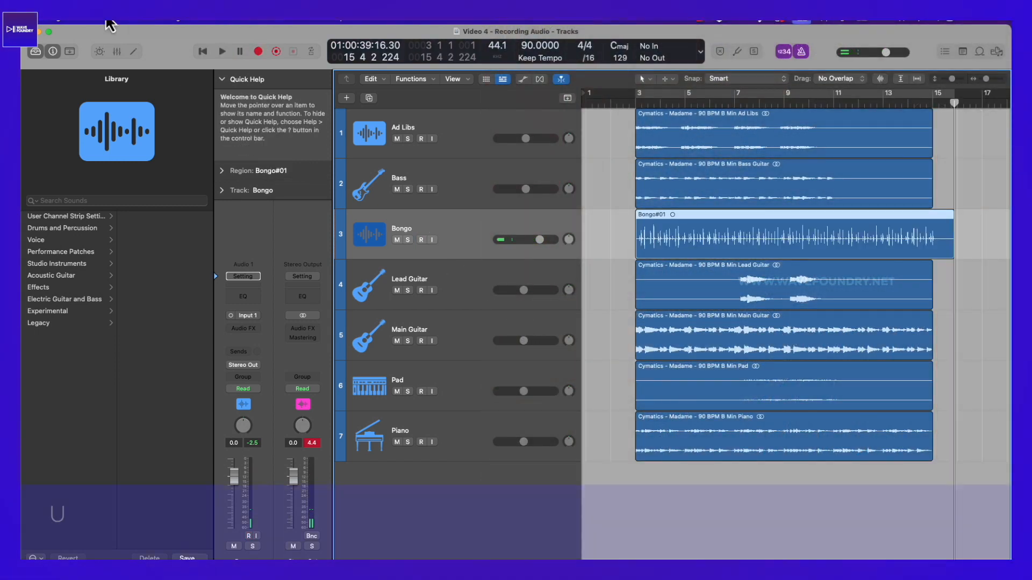
Review the overlapping track recording options in the application's Recording settings.
{"action": "left_click", "coordinate": [83, 21]}
{"action": "mouse_move", "coordinate": [82, 51]}
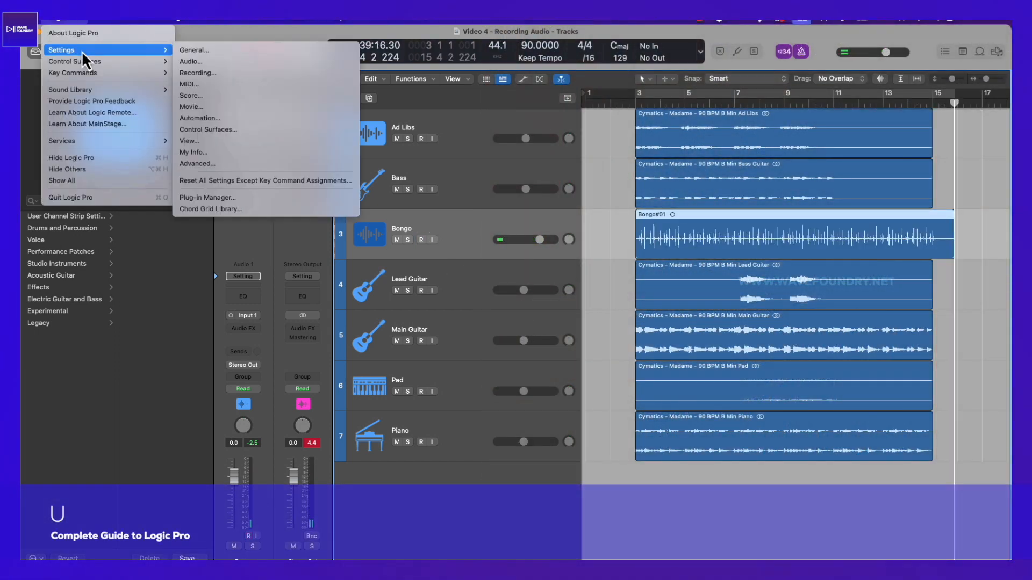
{"action": "left_click", "coordinate": [204, 72]}
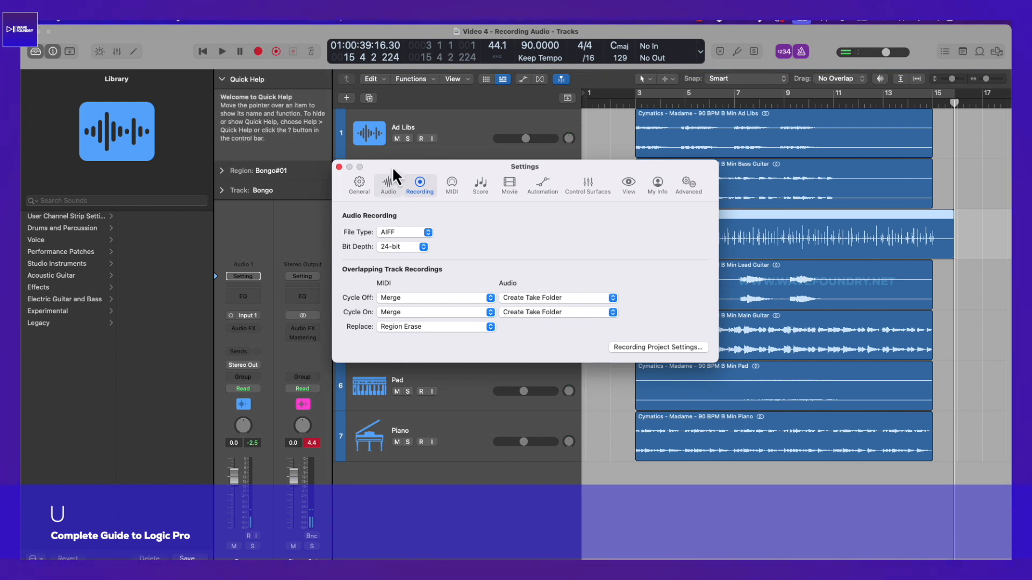
{"action": "left_click", "coordinate": [339, 167]}
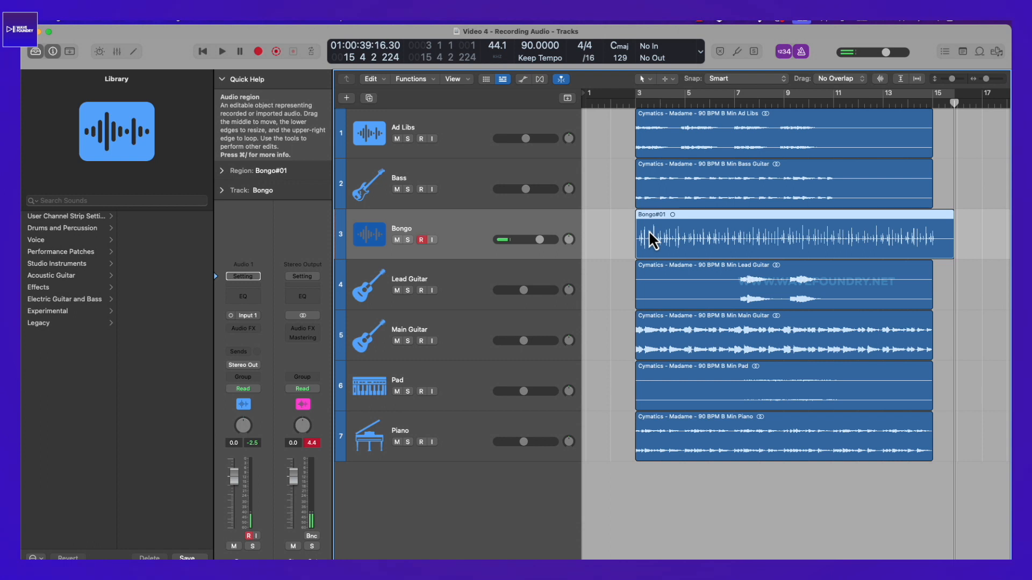
Record a second Bongo take from bar 3 over the existing region, running past bar 15.
{"action": "key", "text": "alt+r"}
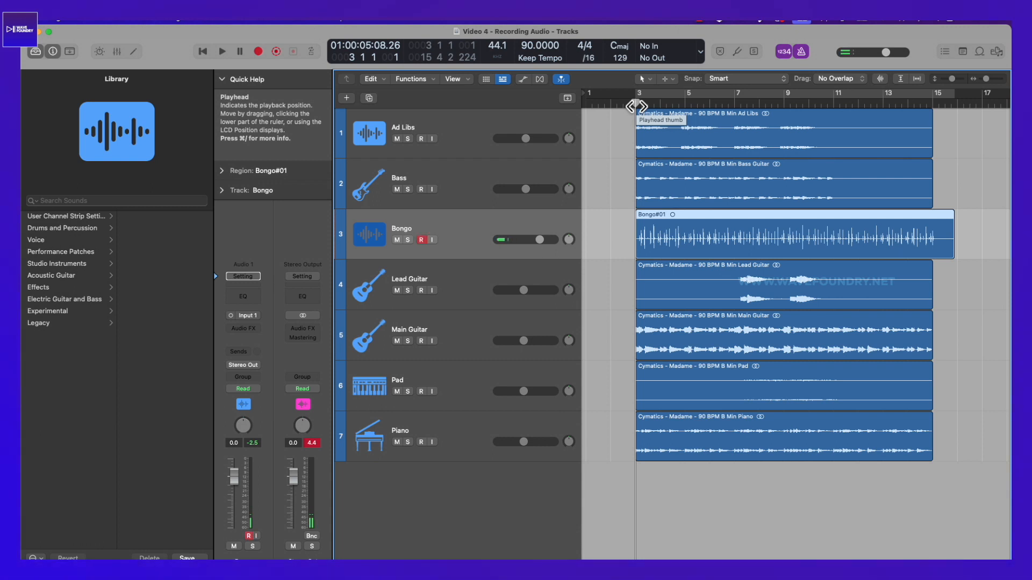
{"action": "key", "text": "r"}
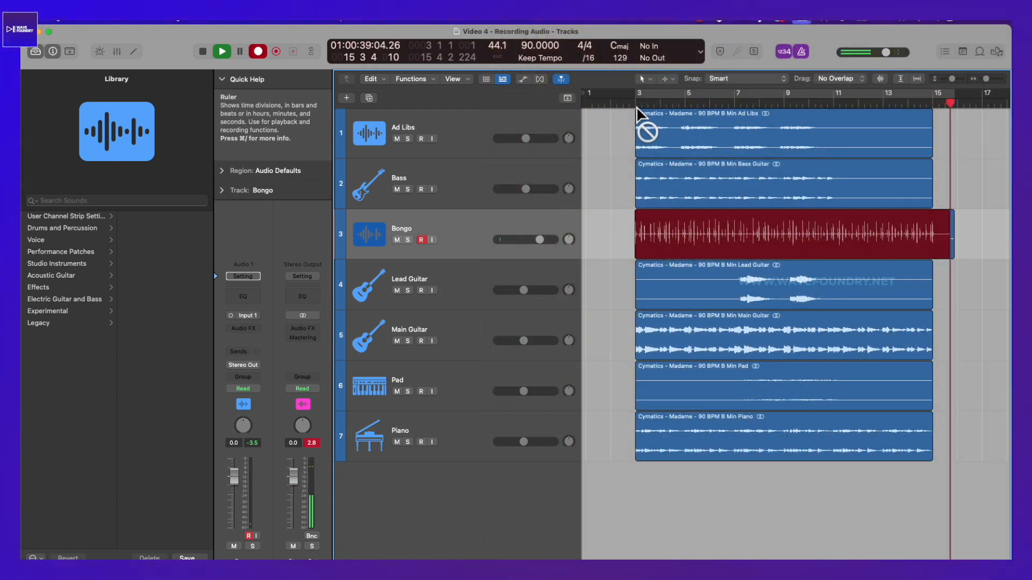
{"action": "key", "text": "space"}
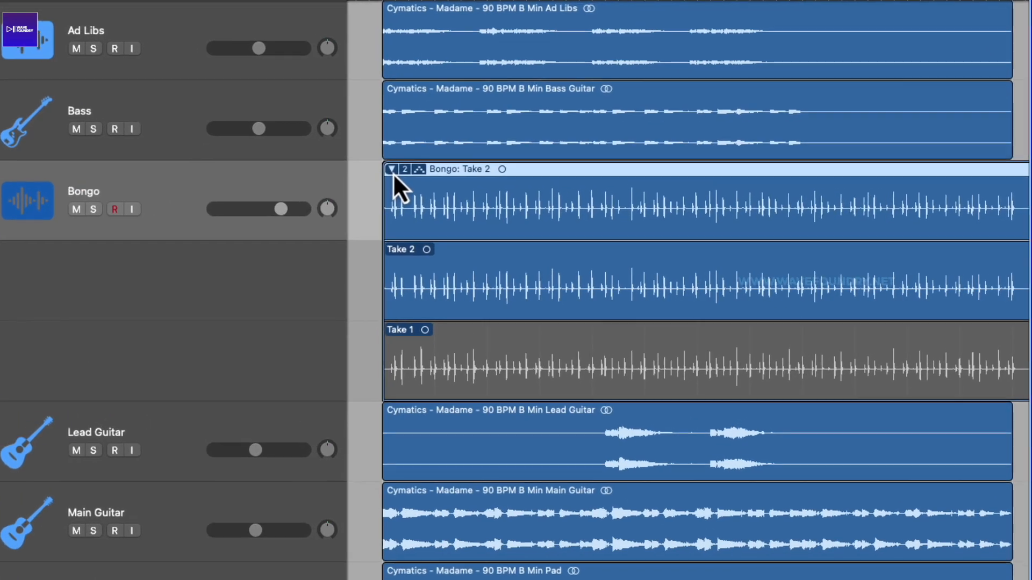
Expand the Bongo take folder's takes and comp the section from bar 3 to about bar 5 from Take 1.
{"action": "left_click", "coordinate": [392, 170]}
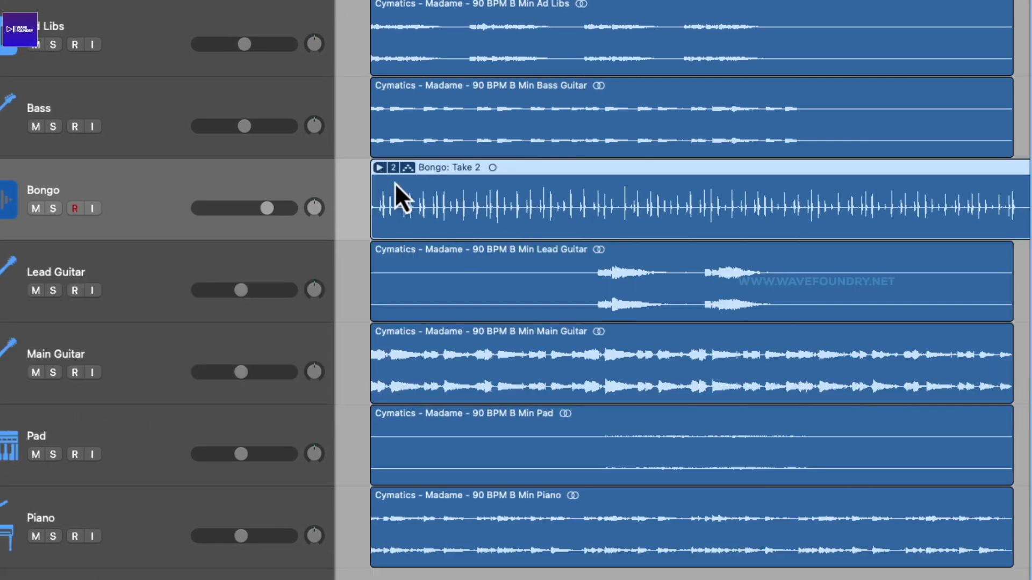
{"action": "left_click", "coordinate": [382, 170]}
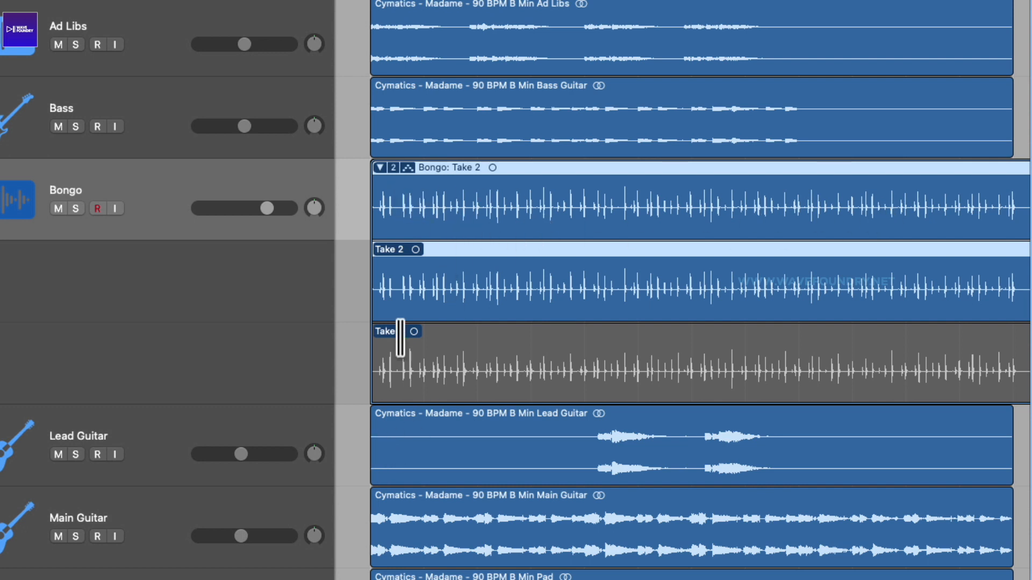
{"action": "left_click_drag", "start_coordinate": [399, 344], "coordinate": [374, 355]}
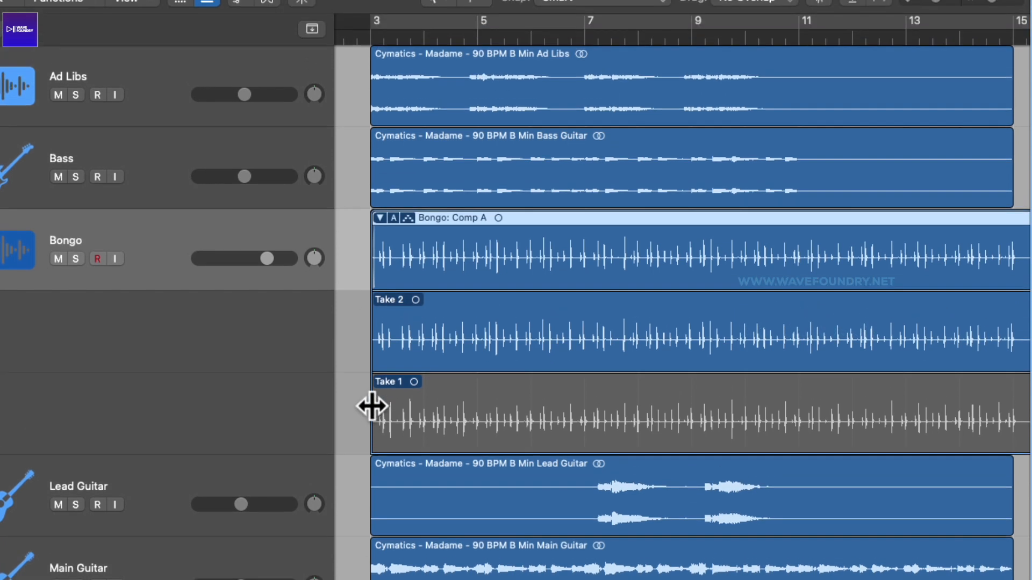
{"action": "left_click_drag", "start_coordinate": [371, 354], "coordinate": [466, 349]}
{"action": "left_click_drag", "start_coordinate": [467, 400], "coordinate": [473, 397]}
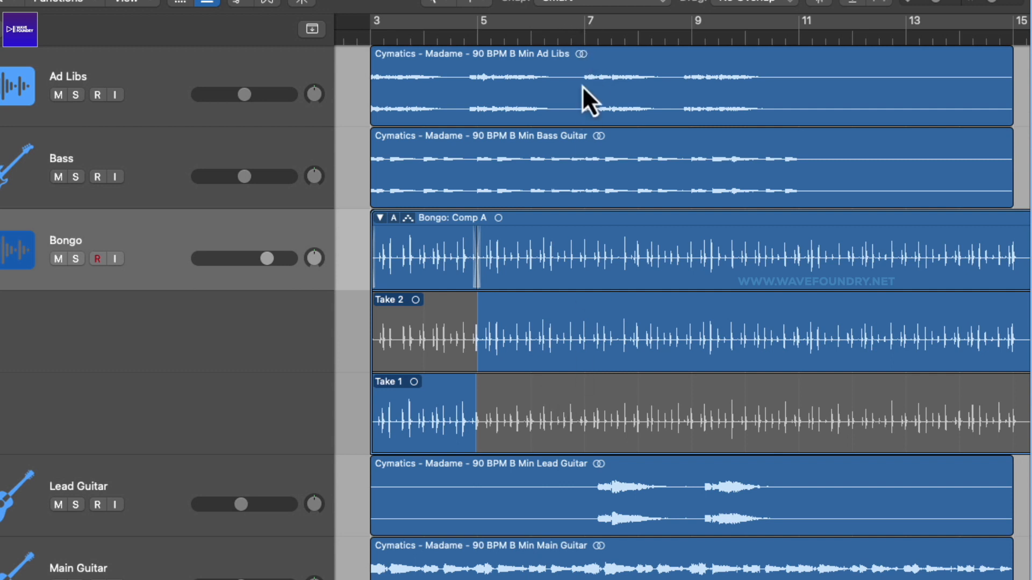
Comp Take 1 from between bars 7 and 8 to bar 11, and Take 2 from bar 11 to bar 15.
{"action": "left_click_drag", "start_coordinate": [619, 409], "coordinate": [798, 419]}
{"action": "left_click_drag", "start_coordinate": [550, 337], "coordinate": [757, 340]}
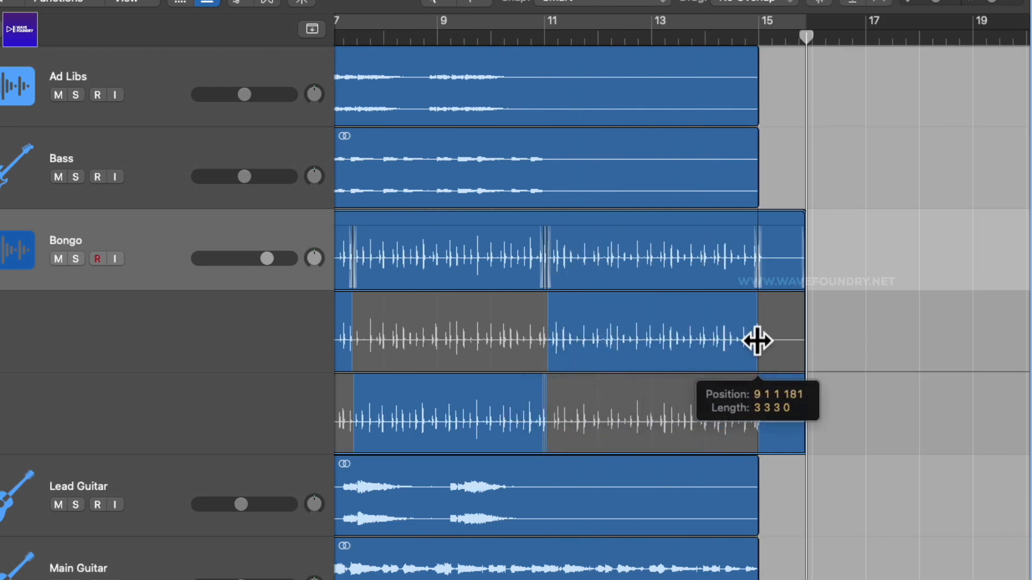
{"action": "scroll", "coordinate": [490, 406], "scroll_direction": "left", "scroll_amount": 10}
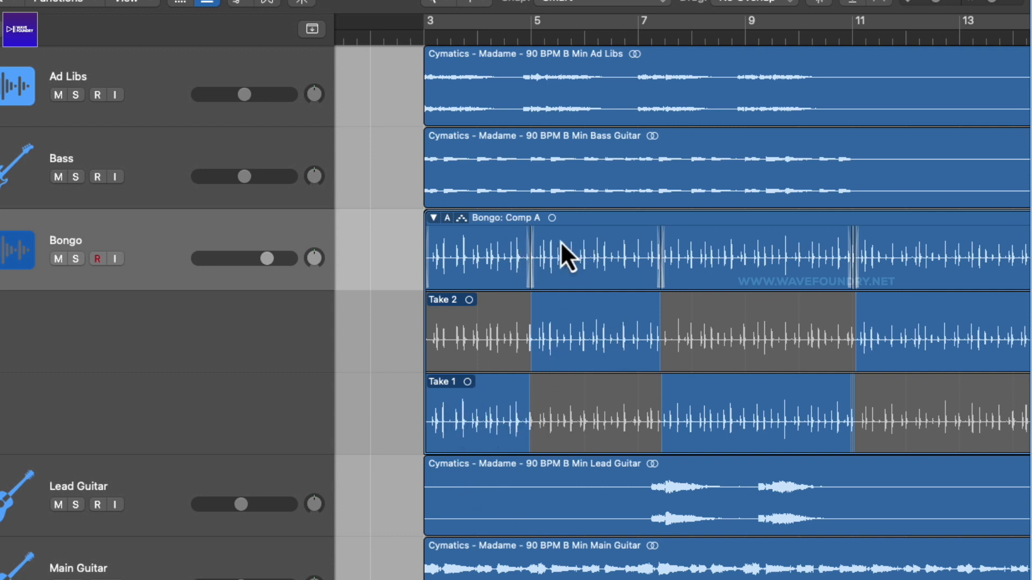
Examine up close the automatic crossfade between Take 1 and Take 2 near bar 5 of the Bongo comp.
{"action": "left_click", "coordinate": [526, 36]}
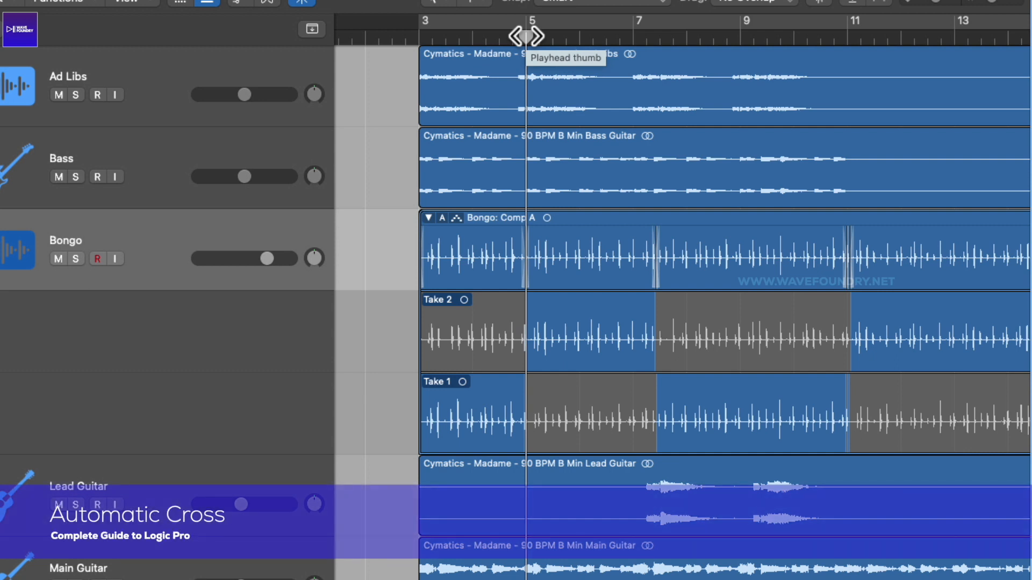
{"action": "key", "text": "super+Right"}
{"action": "key", "text": "super+Right"}
{"action": "key", "text": "super+Right"}
{"action": "key", "text": "super+Right"}
{"action": "key", "text": "super+Right"}
{"action": "key", "text": "super+Right"}
{"action": "key", "text": "super+Right"}
{"action": "key", "text": "super+Right"}
{"action": "key", "text": "super+Right"}
{"action": "key", "text": "super+Right"}
{"action": "key", "text": "super+Right"}
{"action": "key", "text": "super+Right"}
{"action": "key", "text": "super+Right"}
{"action": "key", "text": "super+Right"}
{"action": "key", "text": "super+Right"}
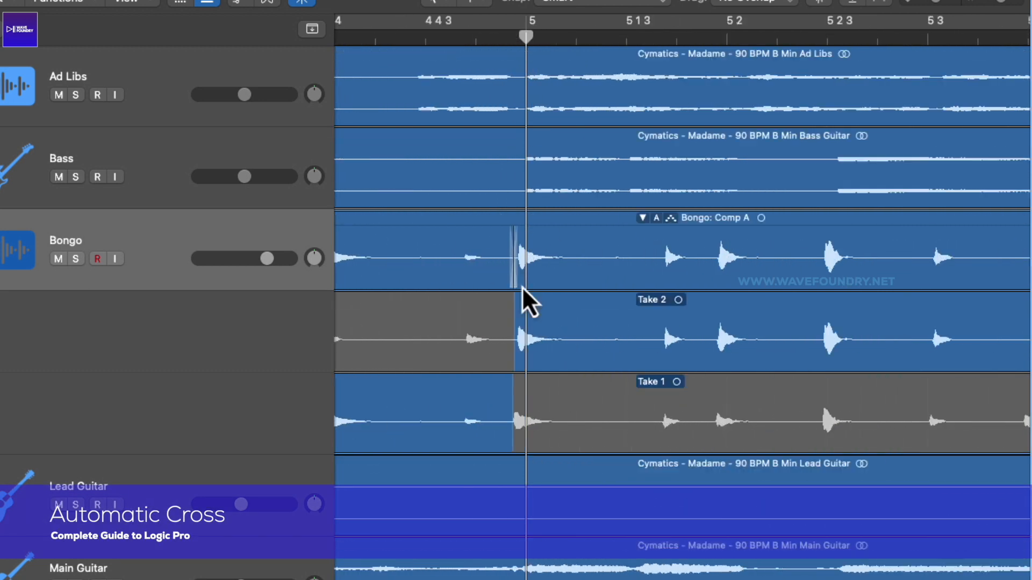
{"action": "key", "text": "super+Left"}
{"action": "key", "text": "super+Left"}
{"action": "key", "text": "super+Left"}
{"action": "key", "text": "super+Left"}
{"action": "key", "text": "super+Left"}
{"action": "key", "text": "super+Left"}
{"action": "key", "text": "super+Left"}
{"action": "key", "text": "super+Left"}
{"action": "key", "text": "super+Left"}
{"action": "key", "text": "super+Left"}
{"action": "key", "text": "super+Left"}
{"action": "key", "text": "super+Left"}
{"action": "key", "text": "super+Left"}
{"action": "key", "text": "super+Left"}
{"action": "key", "text": "super+Left"}
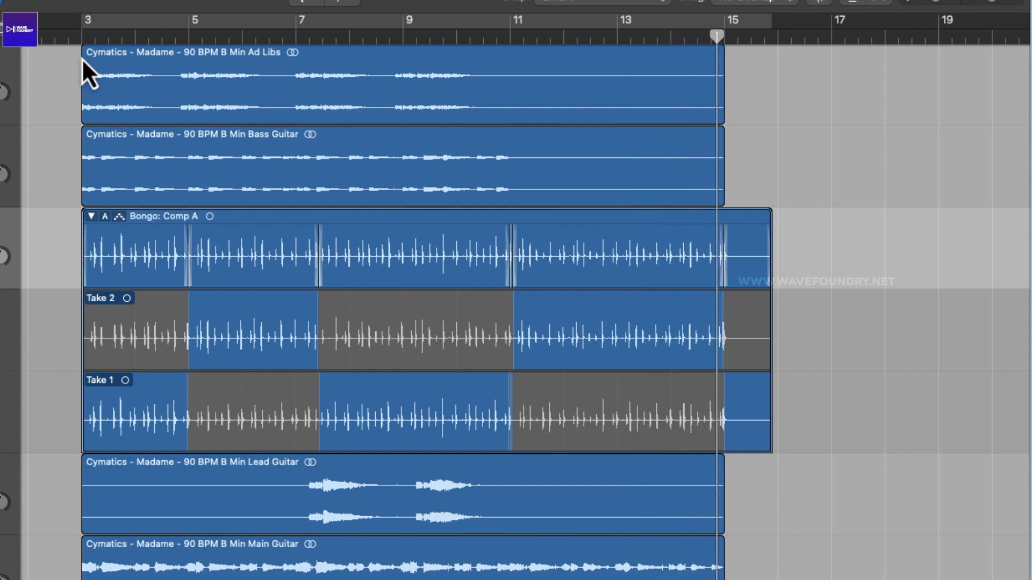
Shift the boundary between Take 1 and Take 2 slightly closer to bar 5 in the Bongo comp.
{"action": "left_click", "coordinate": [176, 39]}
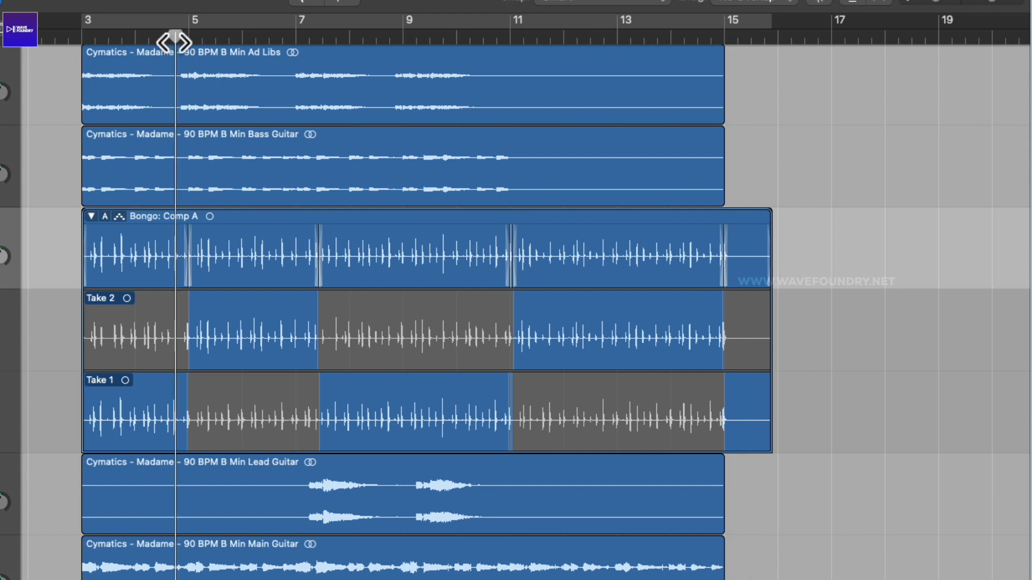
{"action": "key", "text": "super+Right"}
{"action": "key", "text": "super+Right"}
{"action": "key", "text": "super+Right"}
{"action": "key", "text": "super+Right"}
{"action": "key", "text": "super+Right"}
{"action": "key", "text": "super+Right"}
{"action": "key", "text": "super+Right"}
{"action": "key", "text": "super+Right"}
{"action": "key", "text": "super+Right"}
{"action": "key", "text": "super+Right"}
{"action": "key", "text": "super+Right"}
{"action": "key", "text": "super+Right"}
{"action": "key", "text": "super+Right"}
{"action": "key", "text": "super+Right"}
{"action": "key", "text": "super+Right"}
{"action": "key", "text": "super+Right"}
{"action": "key", "text": "super+Right"}
{"action": "key", "text": "super+Right"}
{"action": "key", "text": "super+Right"}
{"action": "key", "text": "super+Right"}
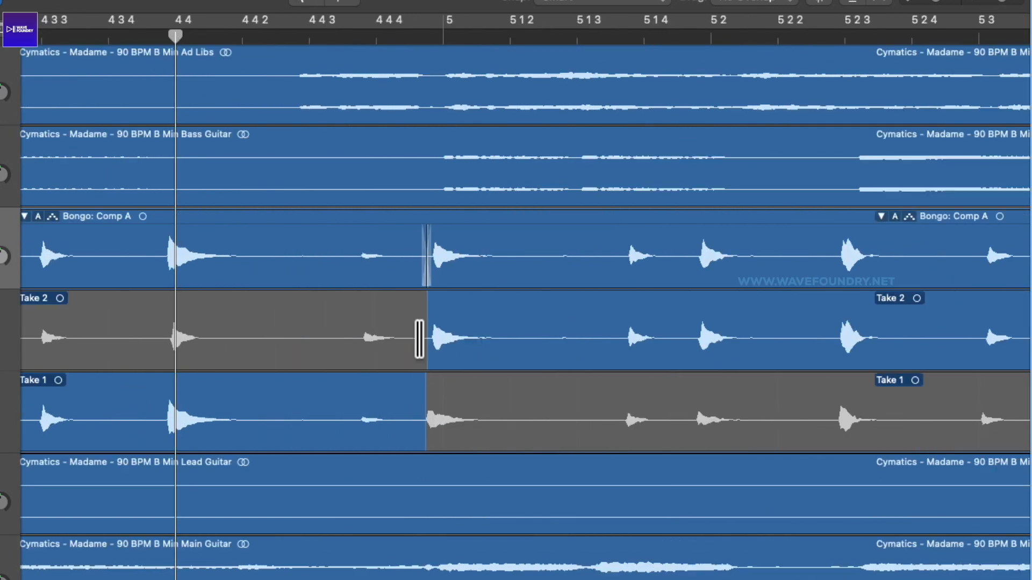
{"action": "scroll", "coordinate": [725, 410], "scroll_direction": "right", "scroll_amount": 15}
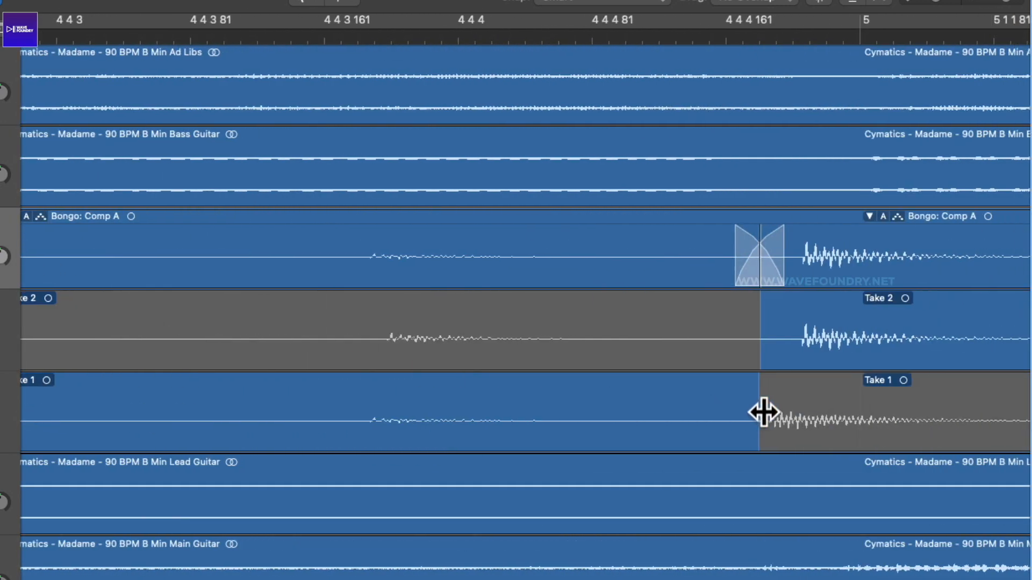
{"action": "left_click_drag", "start_coordinate": [762, 403], "coordinate": [767, 398]}
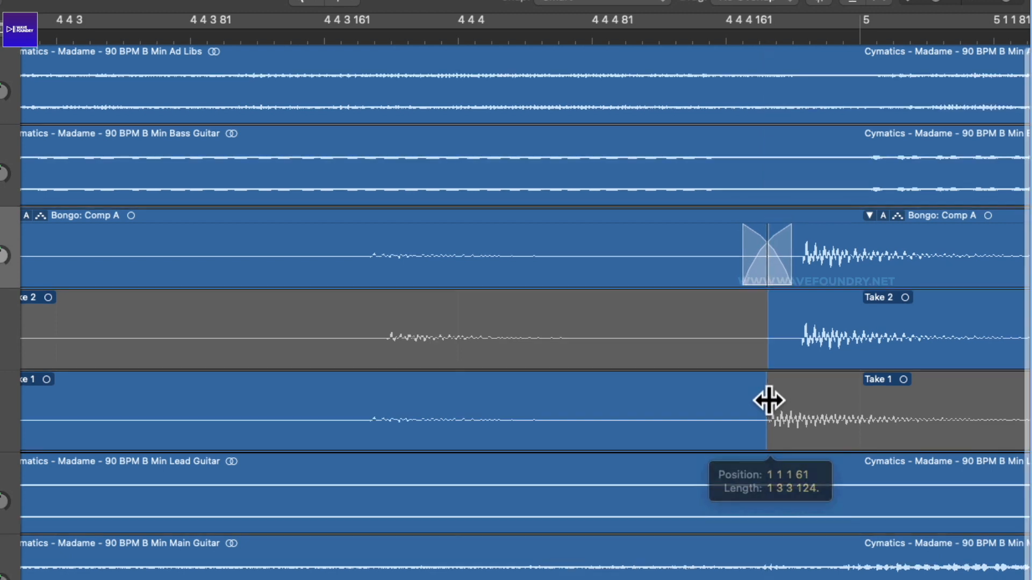
{"action": "scroll", "coordinate": [766, 398], "scroll_direction": "right", "scroll_amount": 20}
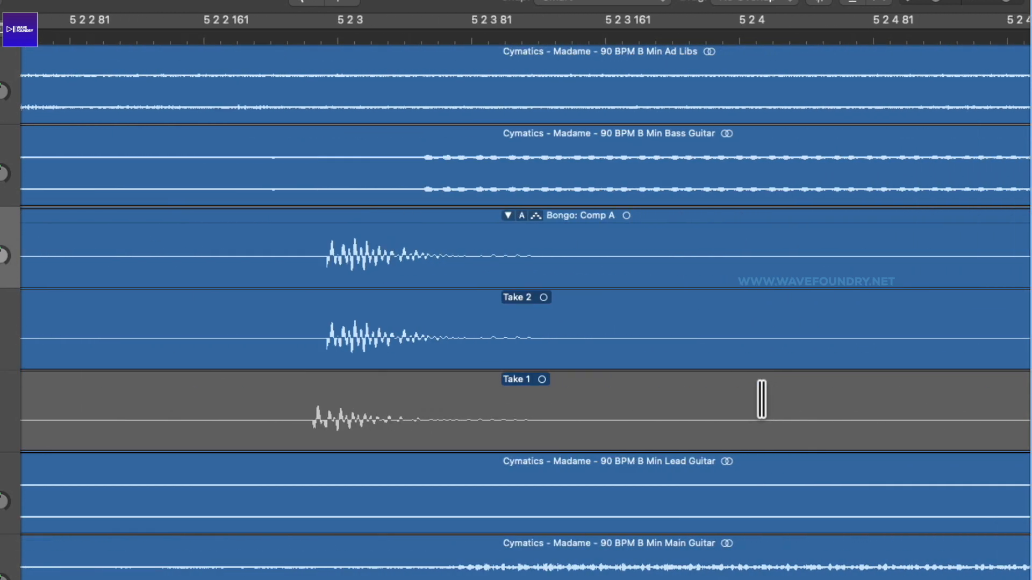
{"action": "scroll", "coordinate": [761, 399], "scroll_direction": "right", "scroll_amount": 12}
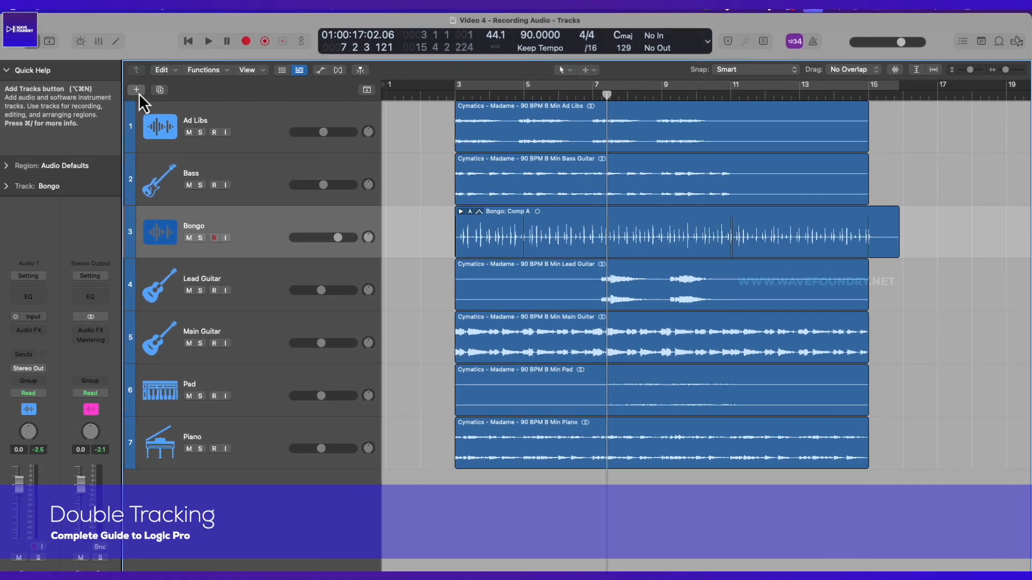
Create one audio track on Input 1 directly below the Bongo track and name it Bongos R.
{"action": "left_click", "coordinate": [137, 90]}
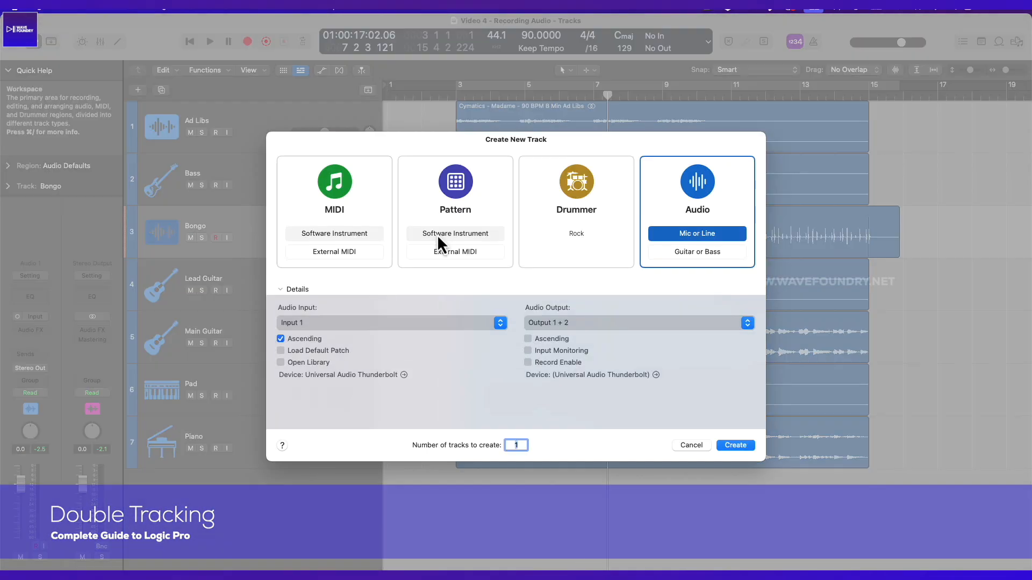
{"action": "left_click", "coordinate": [735, 446]}
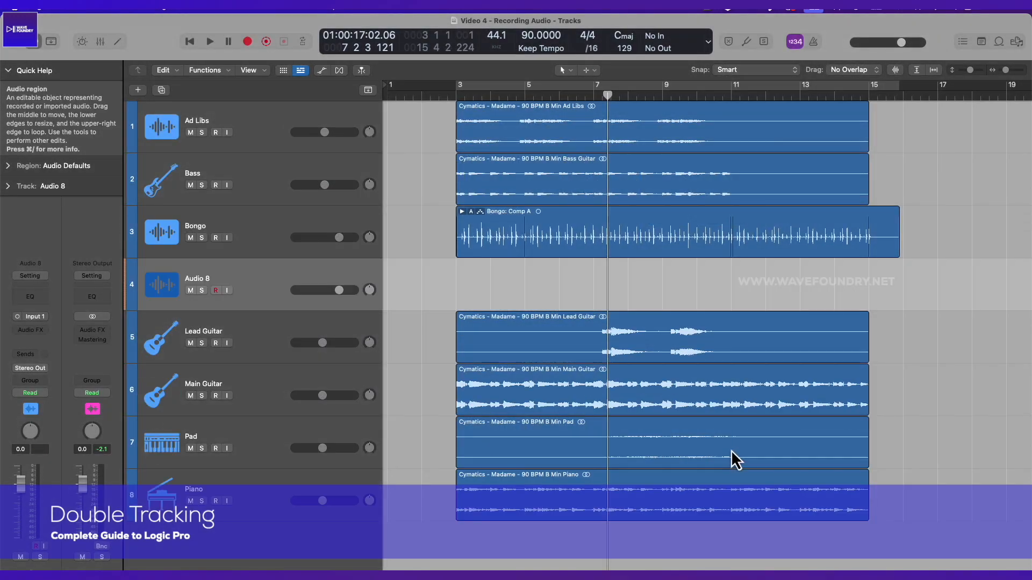
{"action": "double_click", "coordinate": [217, 278]}
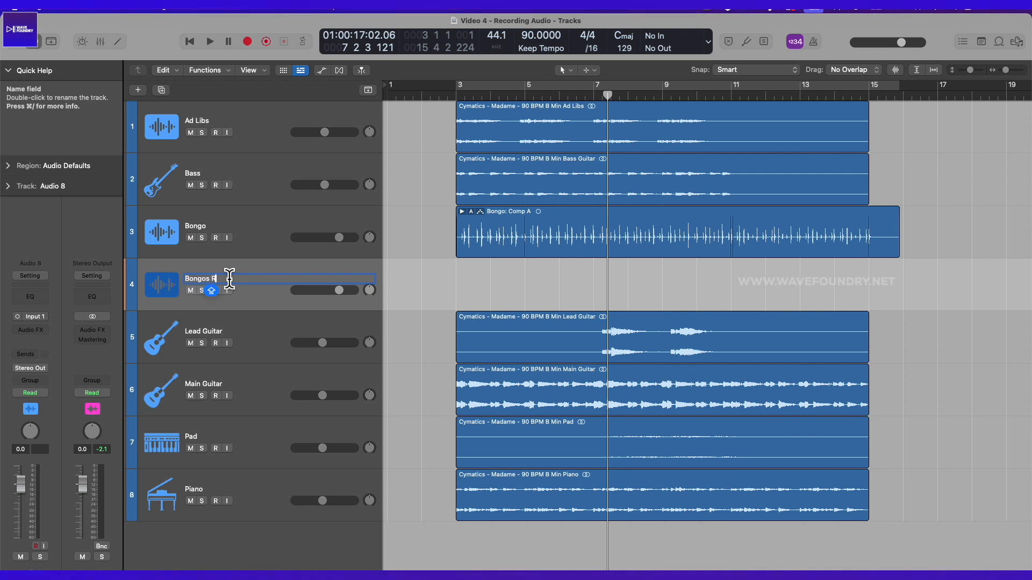
Rename the original Bongo track Bongo L, and pan the bongo pair apart with Bongo L at -64 and Bongos R at +63.
{"action": "left_click", "coordinate": [209, 223]}
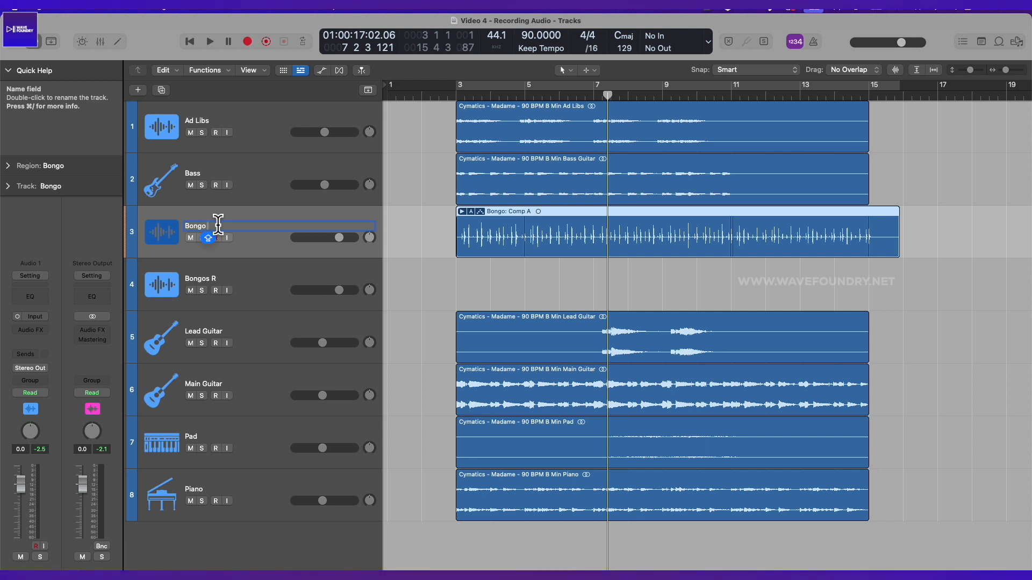
{"action": "left_click_drag", "start_coordinate": [369, 238], "coordinate": [371, 274]}
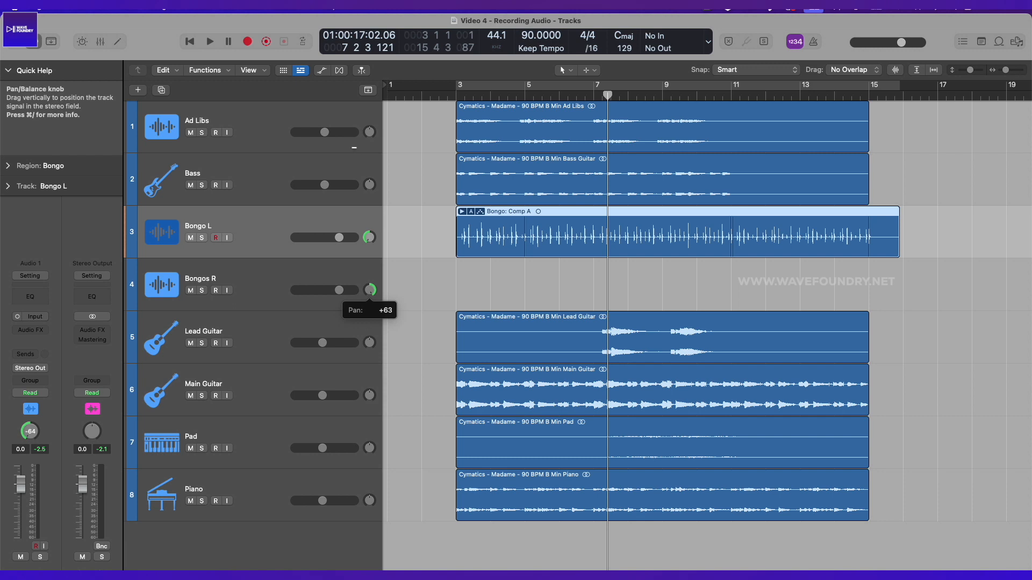
Start recording the double-tracked bongo part on the Bongos R track from bar 3.
{"action": "left_click", "coordinate": [278, 283]}
{"action": "left_click", "coordinate": [464, 97]}
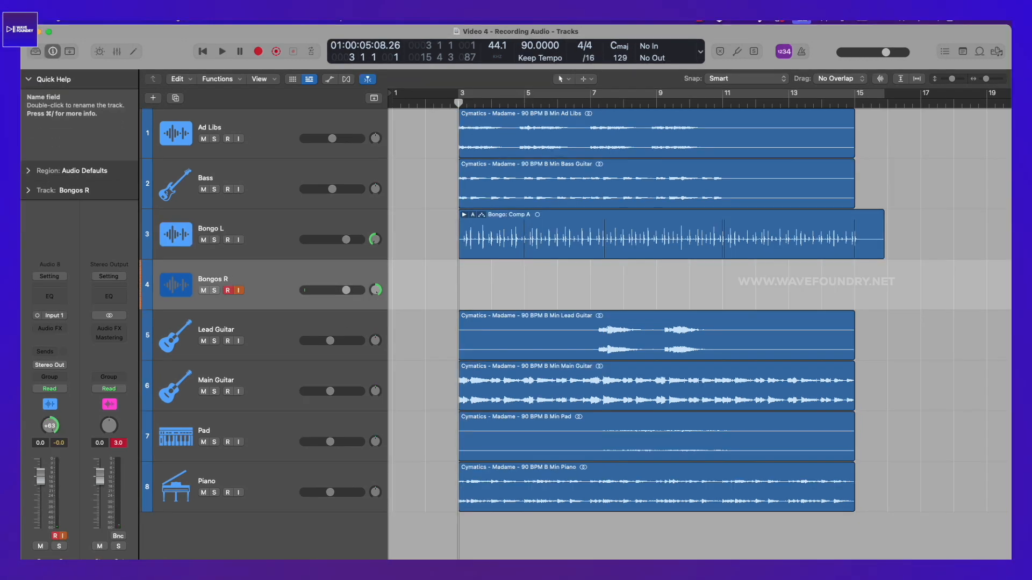
{"action": "key", "text": "r"}
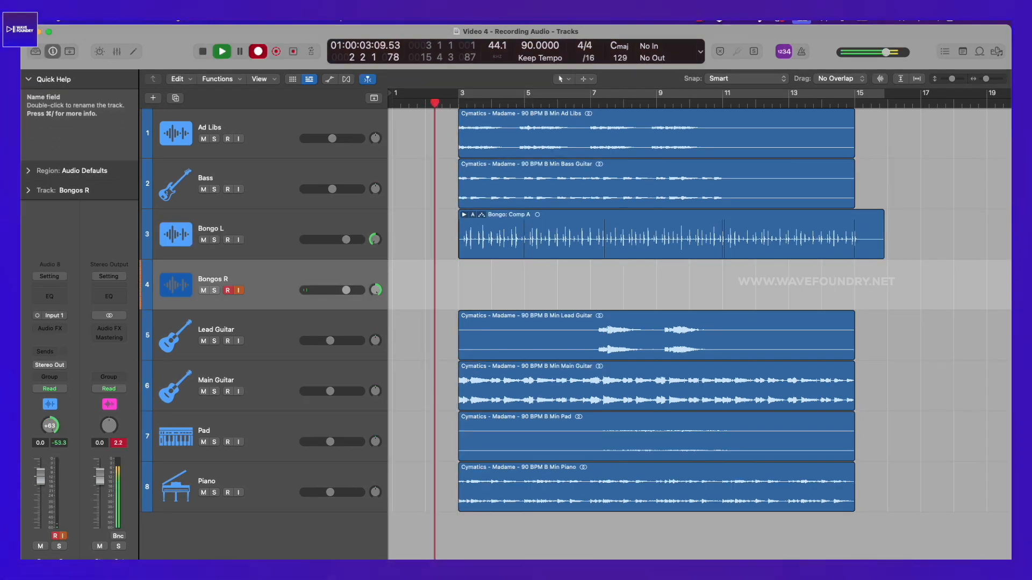